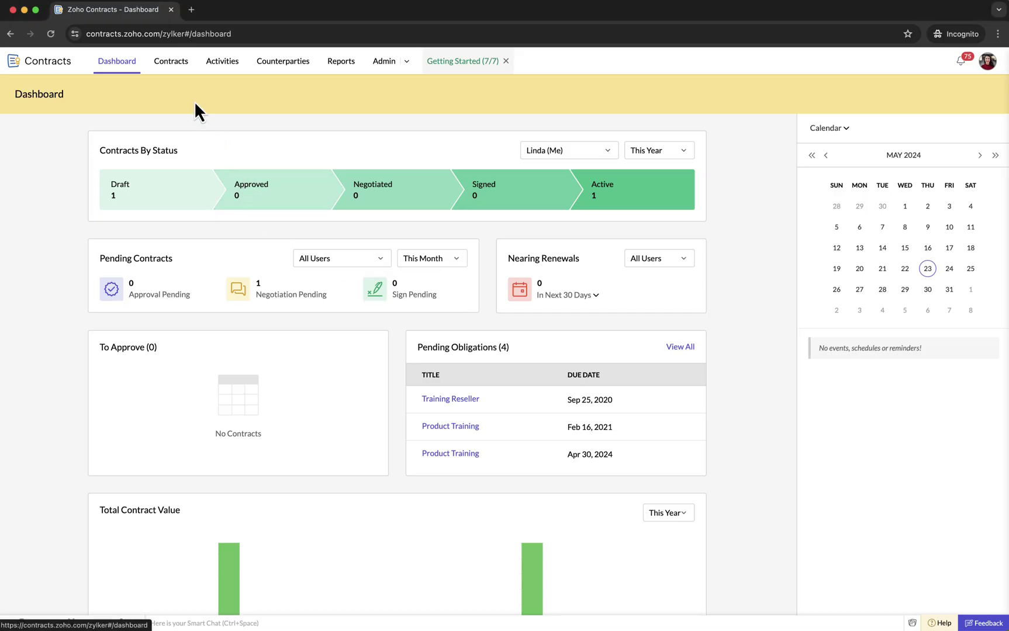
Open the MSA with Zenith Dynamics contract from Contracts and view its empty Collaborators list.
click(174, 64)
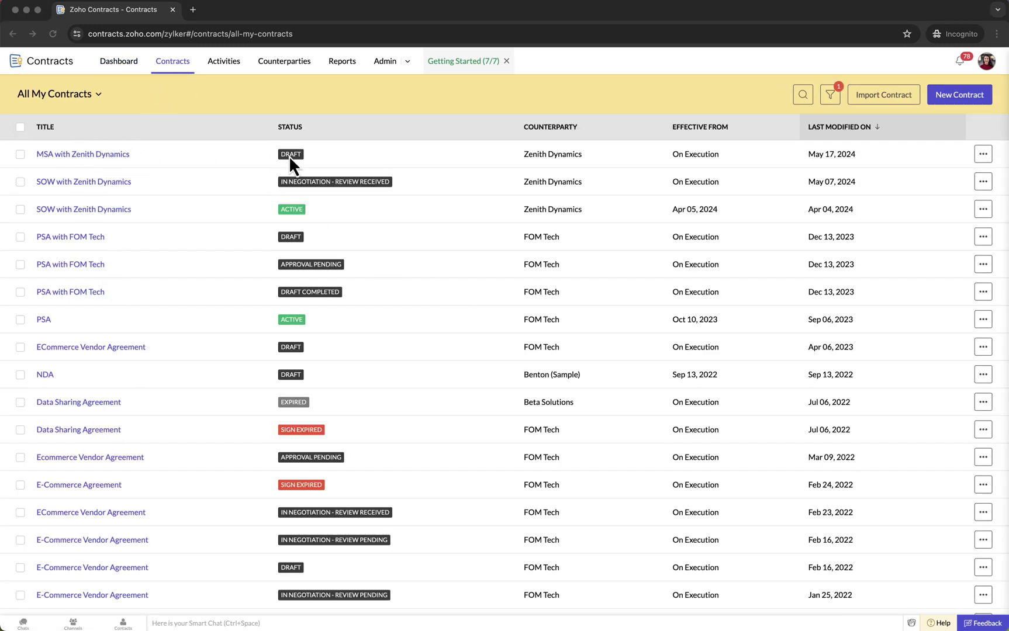
click(103, 156)
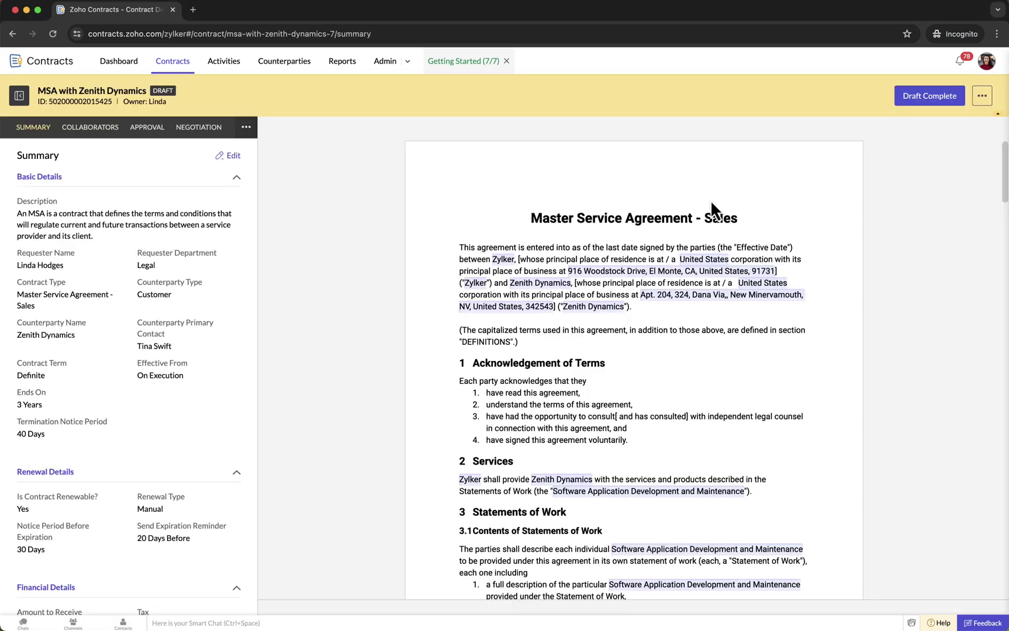
click(93, 134)
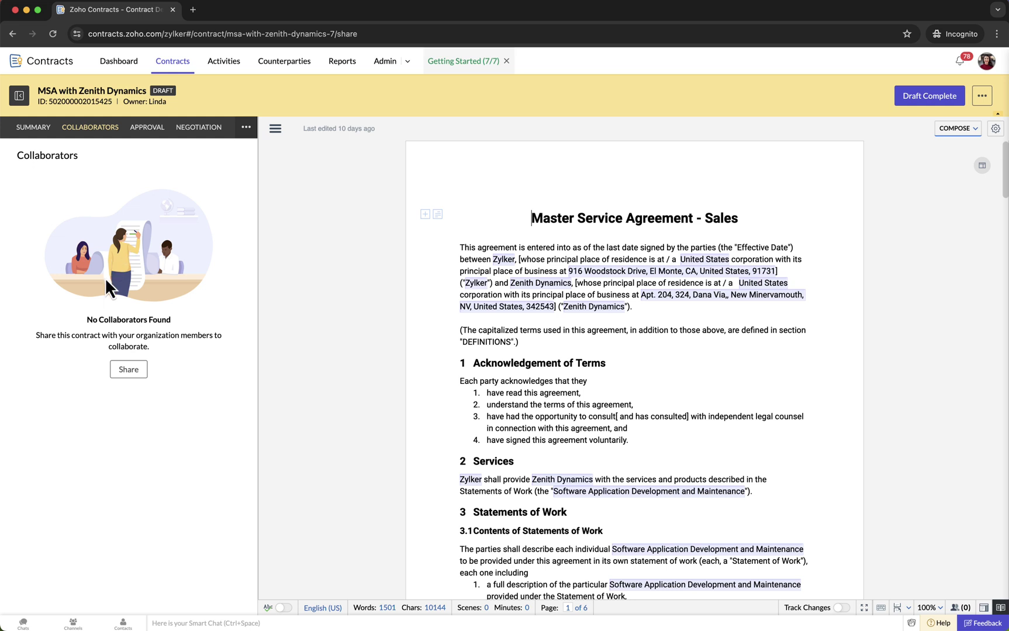
Share the contract with a colleague at Fill Fields Only permission, keeping email notification on.
click(132, 372)
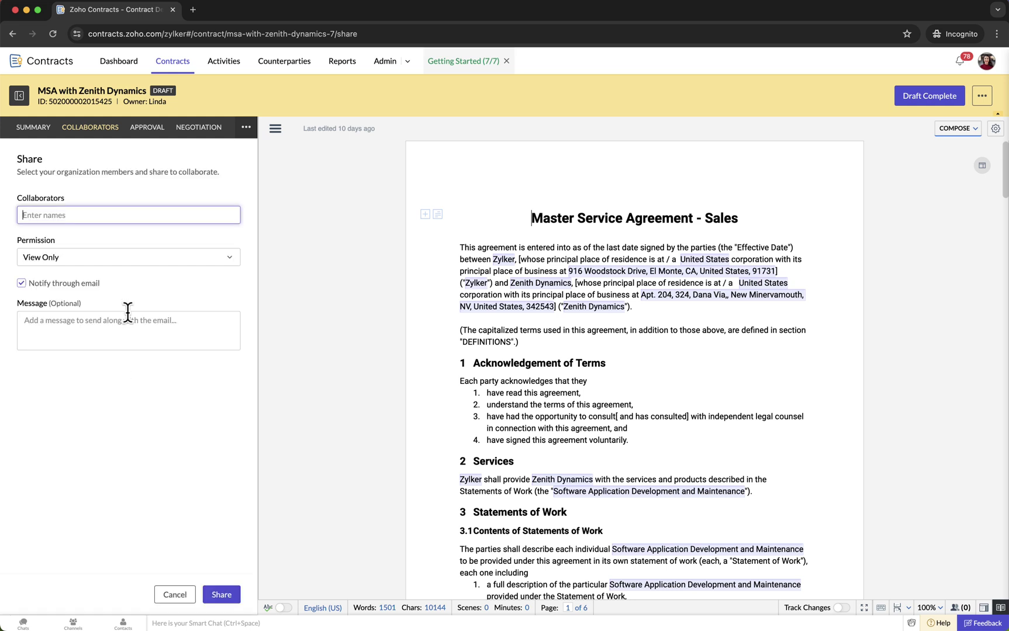
text(anna)
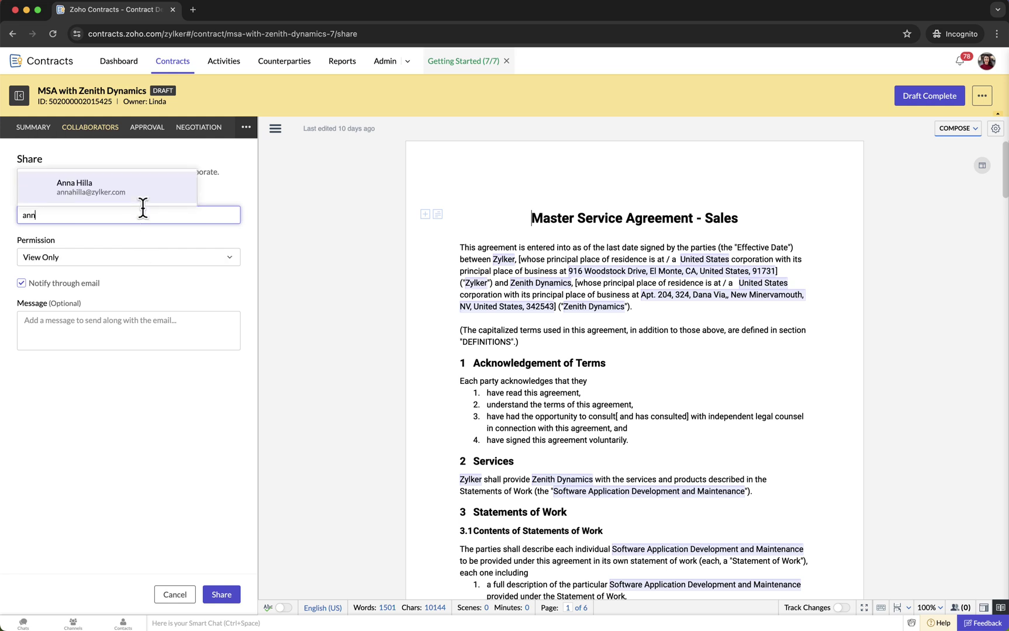
click(111, 185)
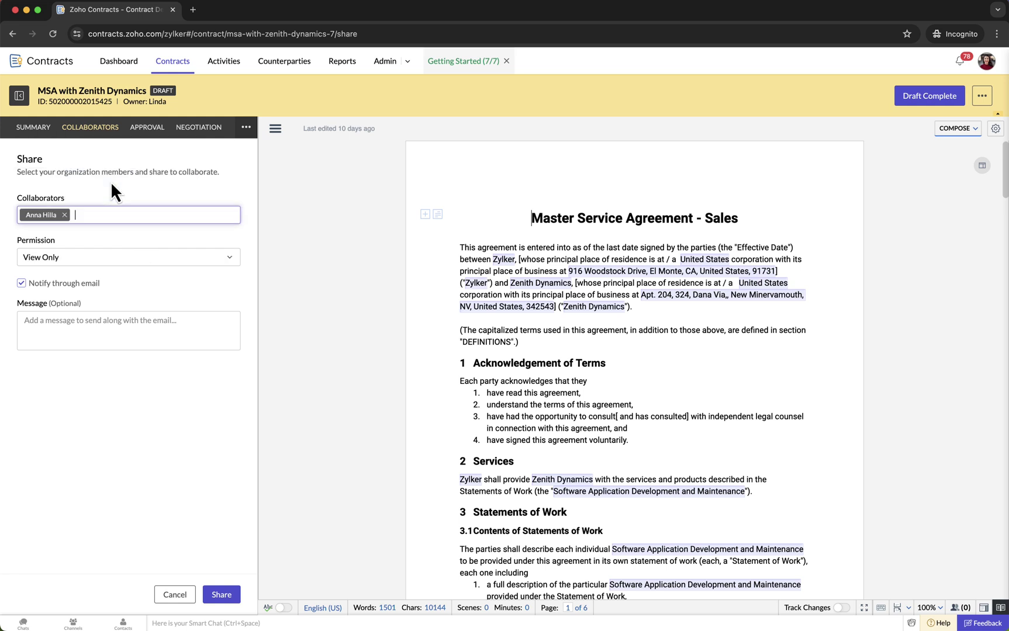
click(180, 257)
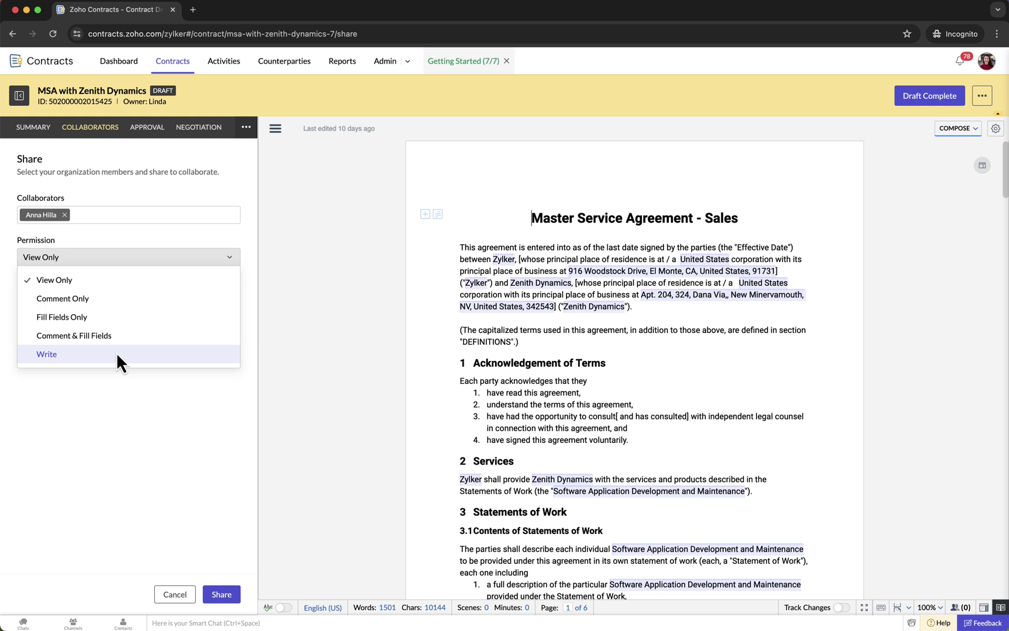
click(76, 317)
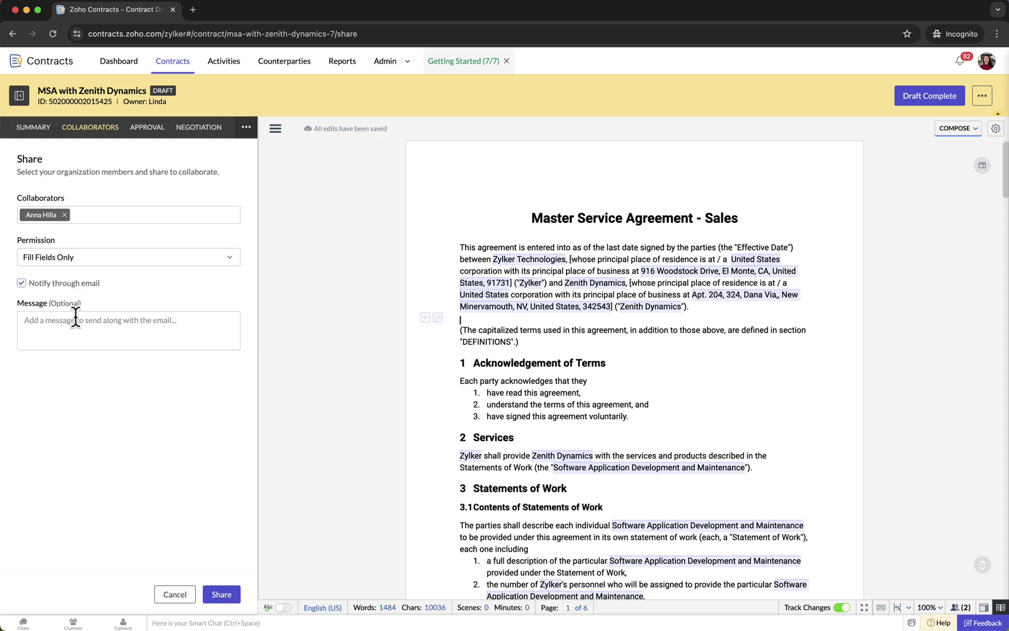
click(22, 286)
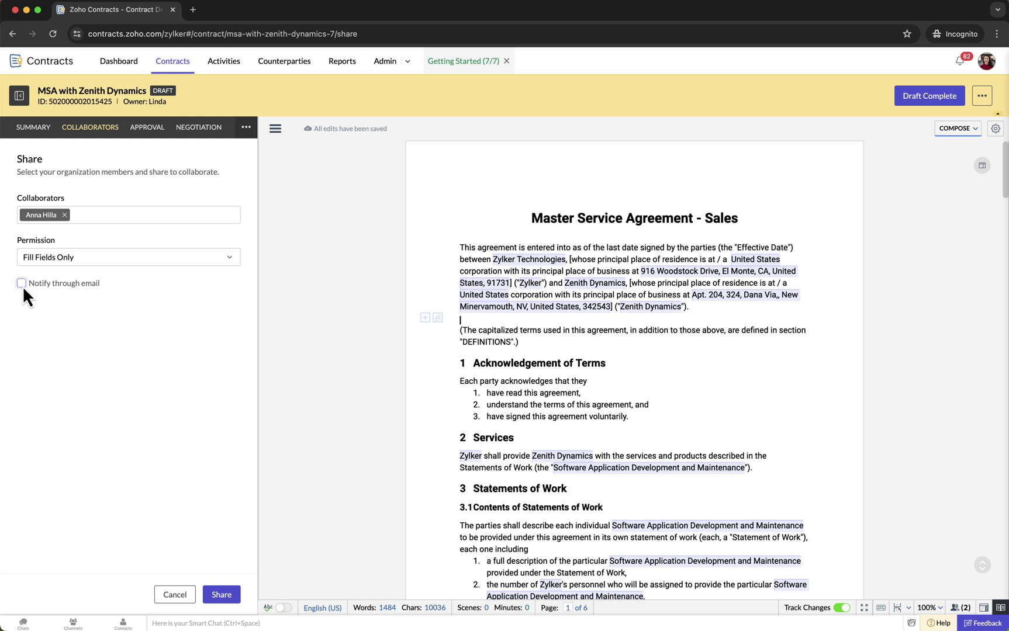
click(21, 283)
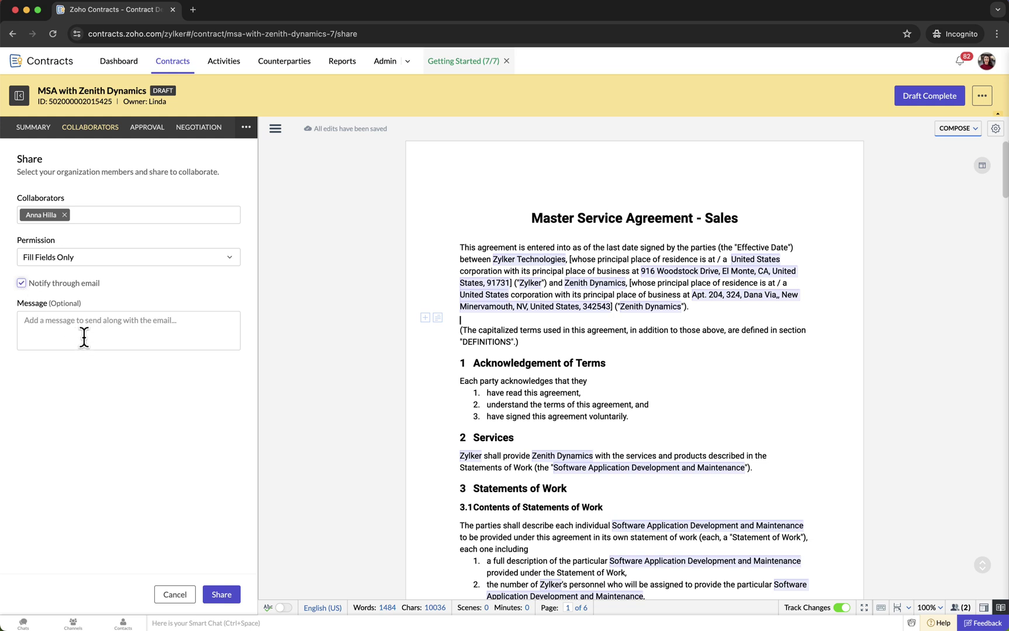
click(220, 592)
Share the contract with a second colleague at Write permission.
click(226, 158)
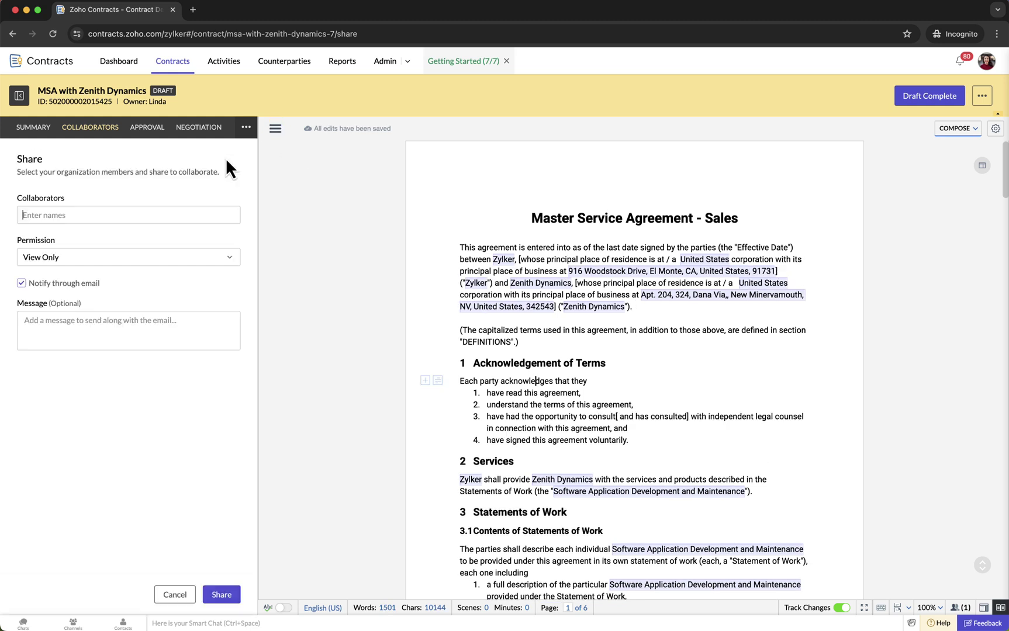
text(jac)
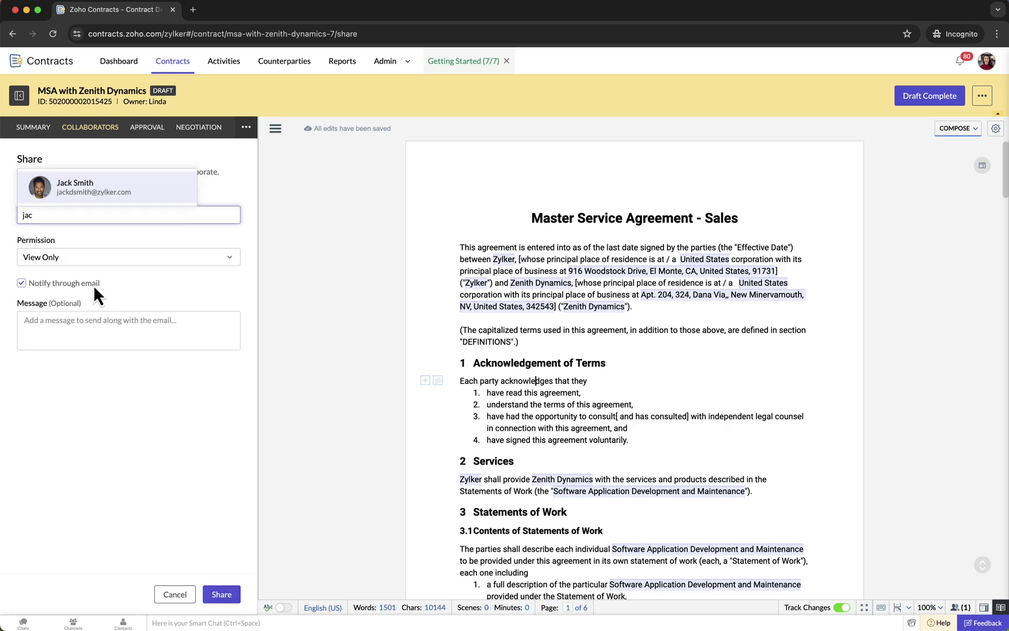
click(80, 191)
click(86, 258)
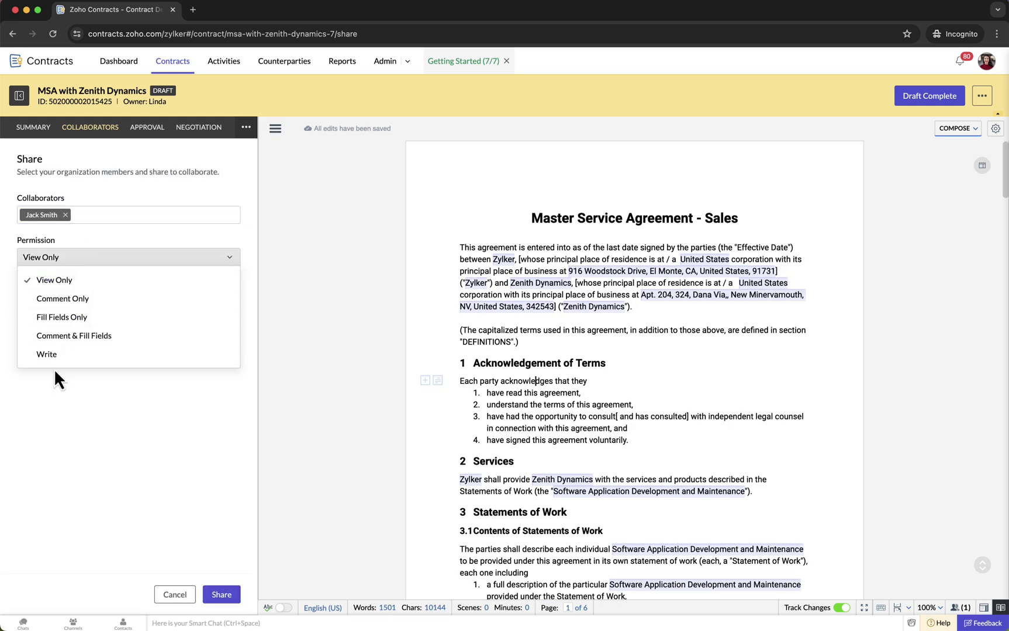
click(55, 357)
click(228, 594)
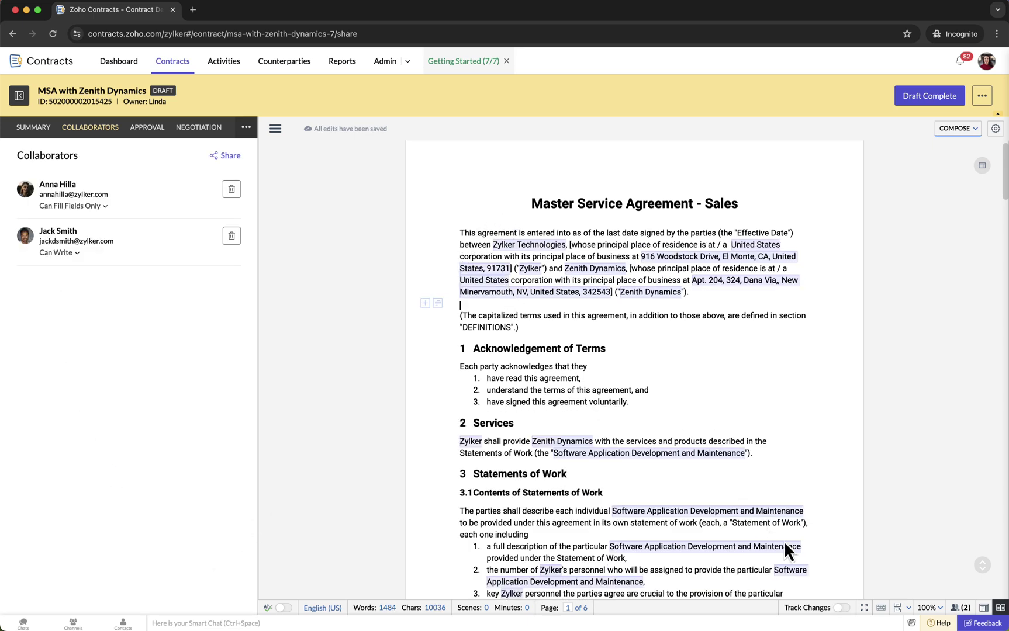
Turn on Track Changes in Review mode, then move to the Zoho Mail desktop.
click(846, 614)
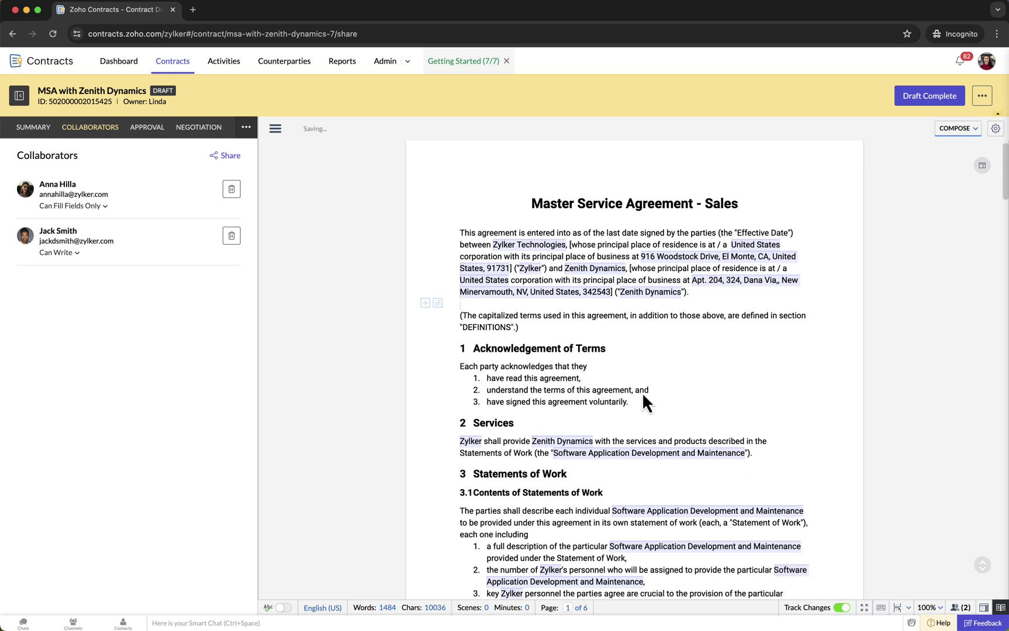
click(964, 129)
click(942, 188)
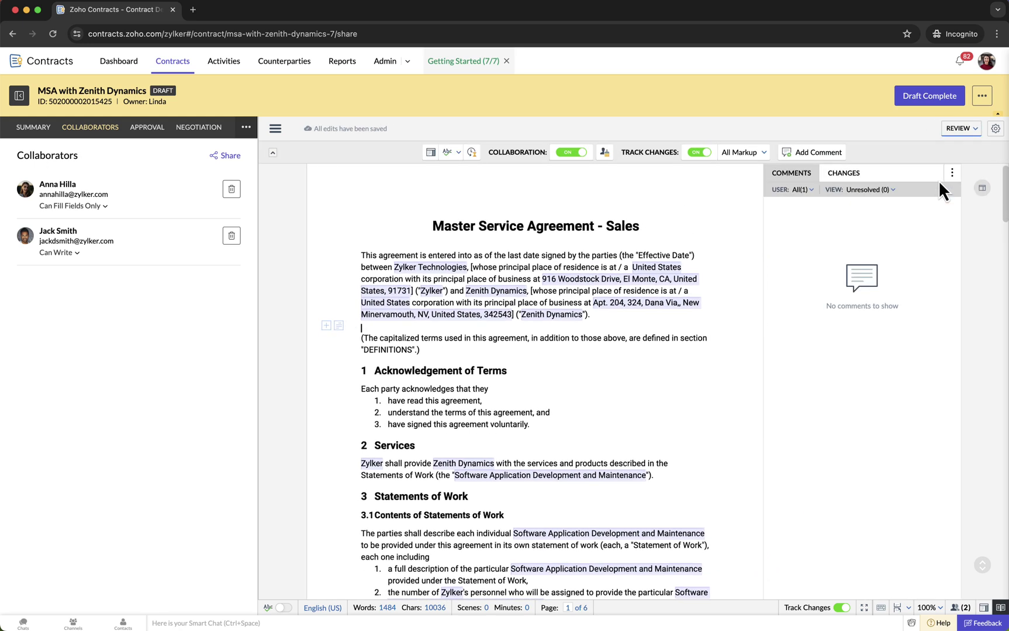
click(705, 153)
click(705, 152)
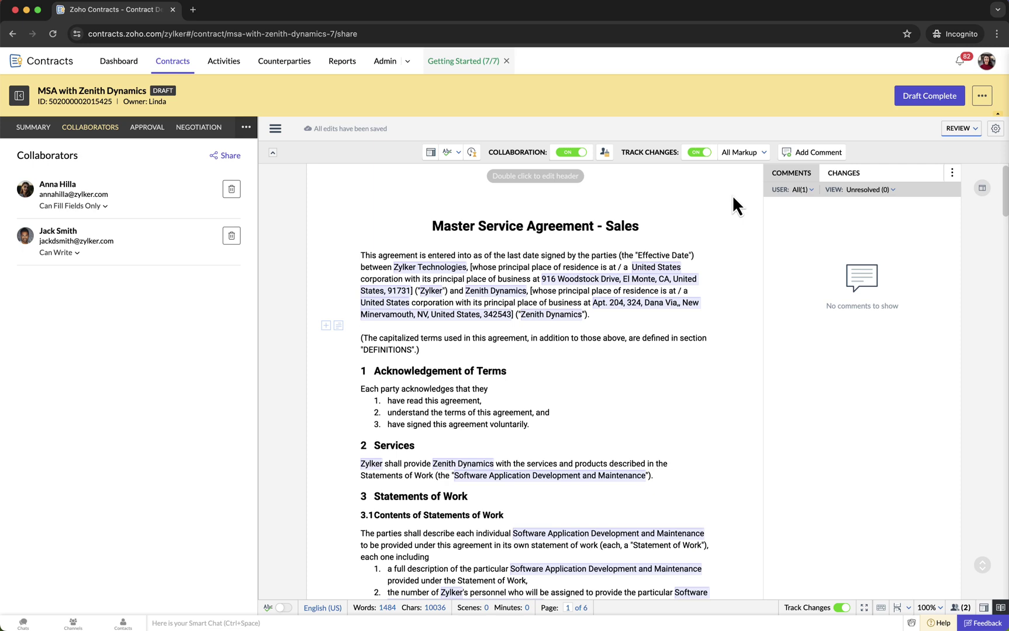
key(ctrl+Right)
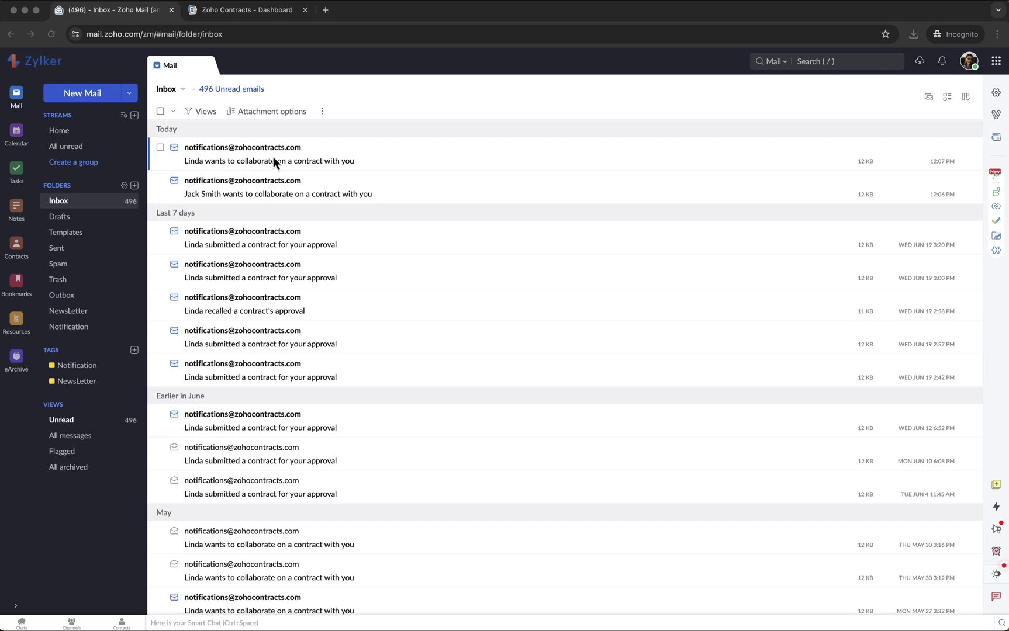
Follow the collaboration invitation email's View Contract link into the Zoho Contracts list.
key(ctrl+Tab)
click(959, 61)
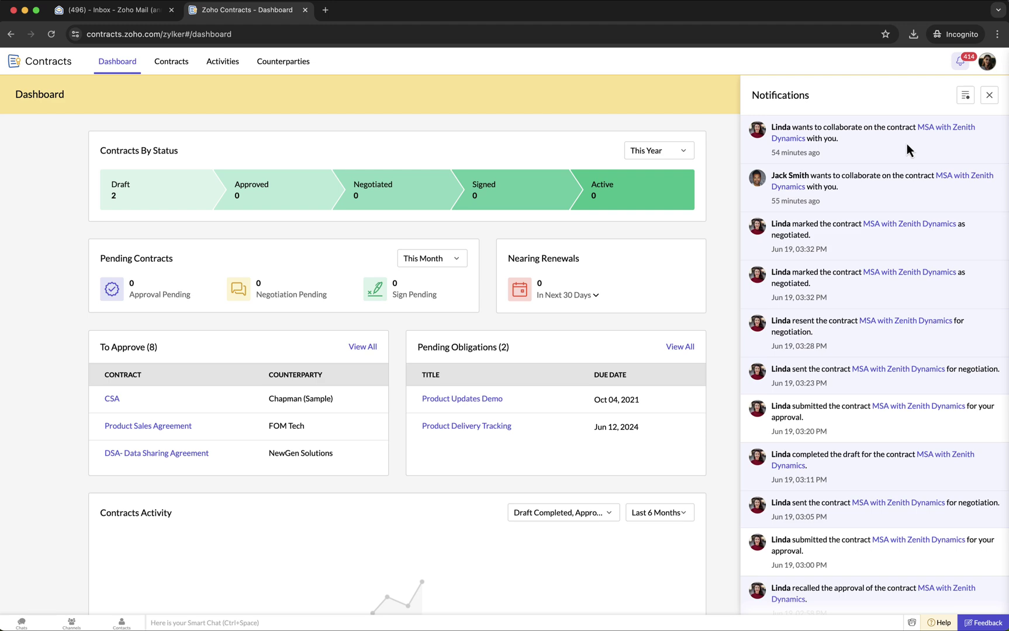
key(ctrl+Tab)
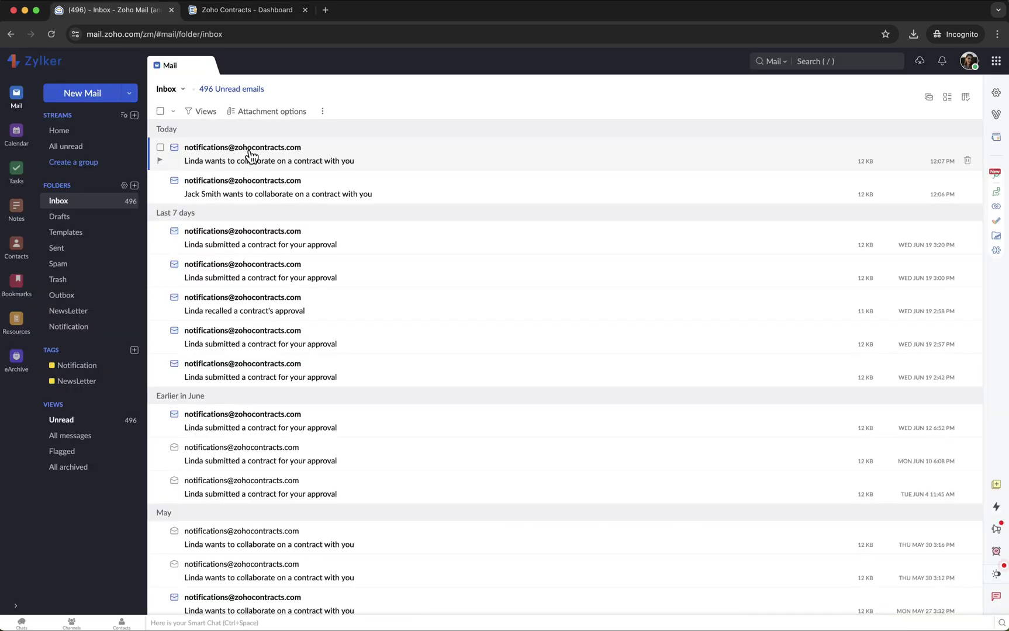
click(250, 156)
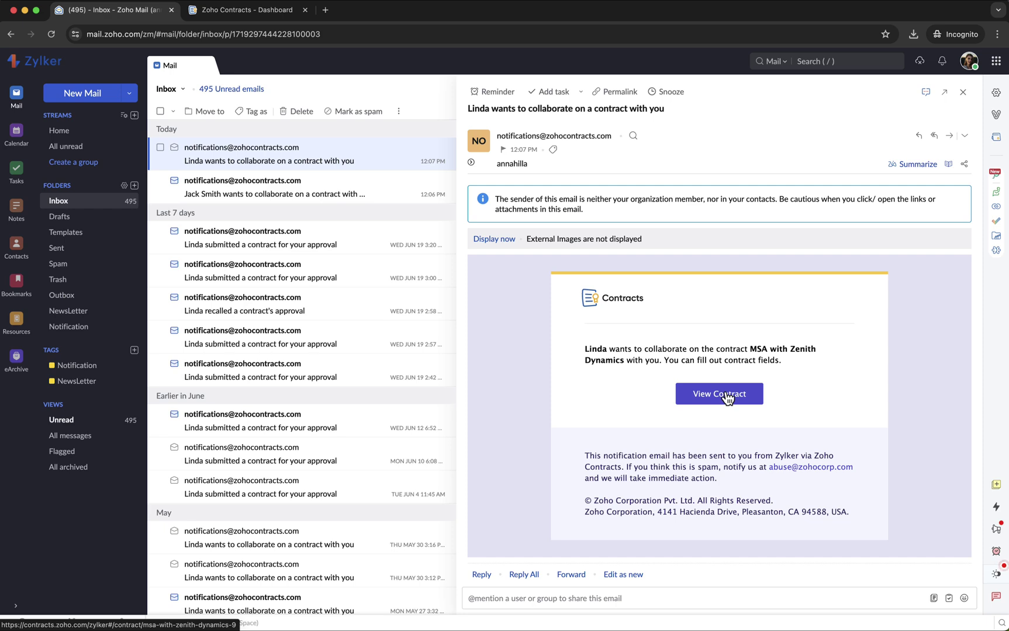
click(725, 396)
click(942, 130)
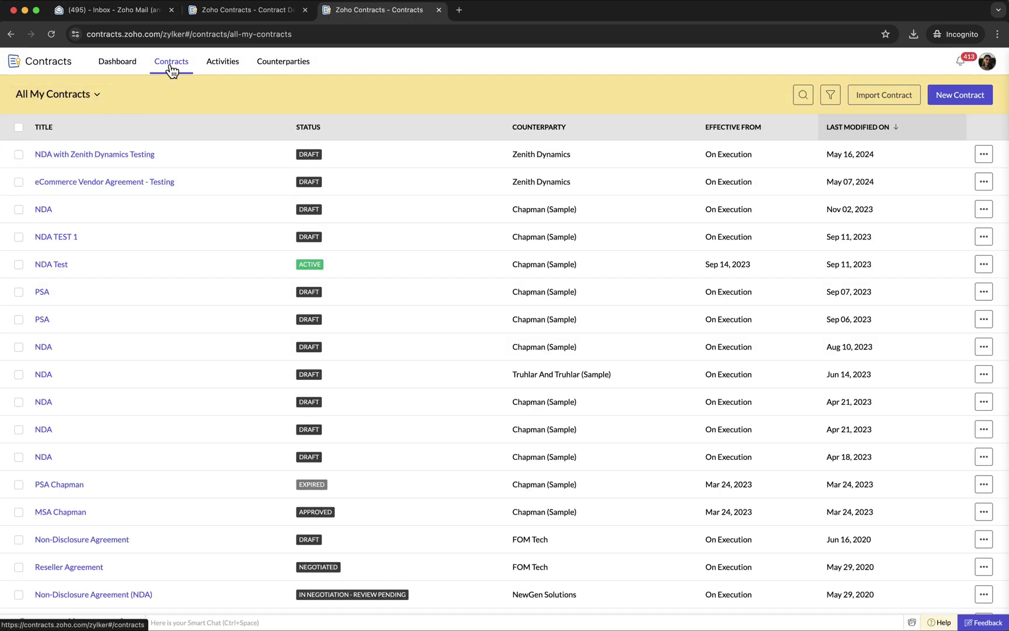
Switch the contract list to Shared With Me and open MSA with Zenith Dynamics.
click(172, 64)
click(85, 97)
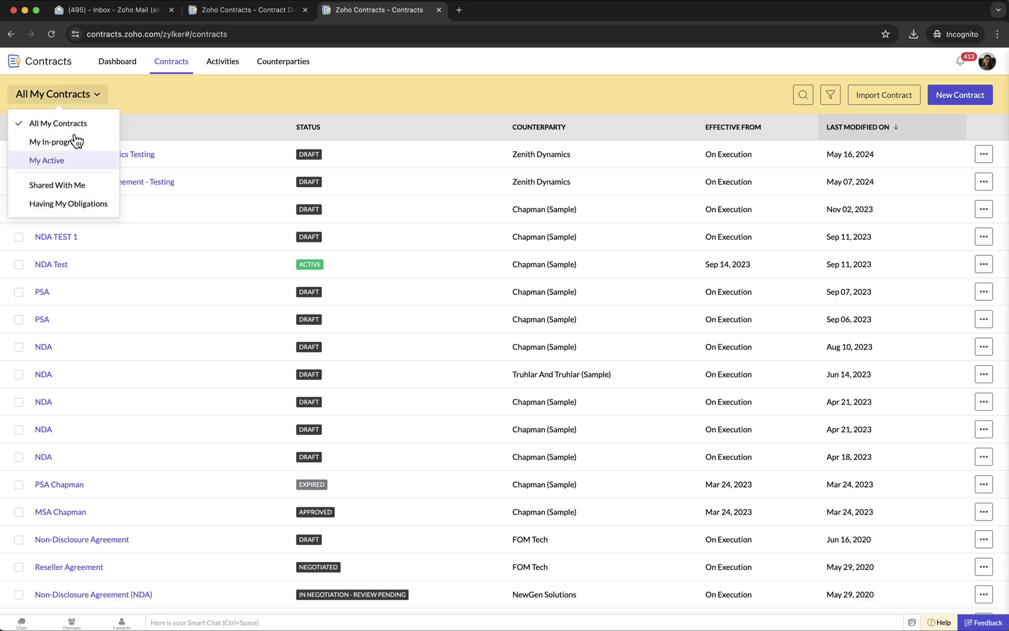
click(69, 191)
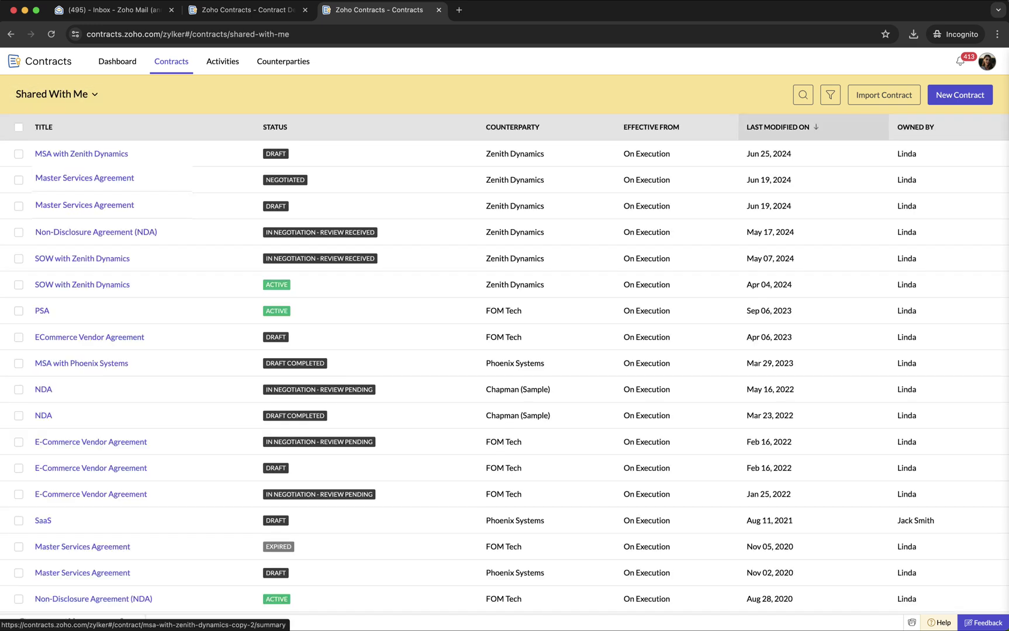
click(88, 154)
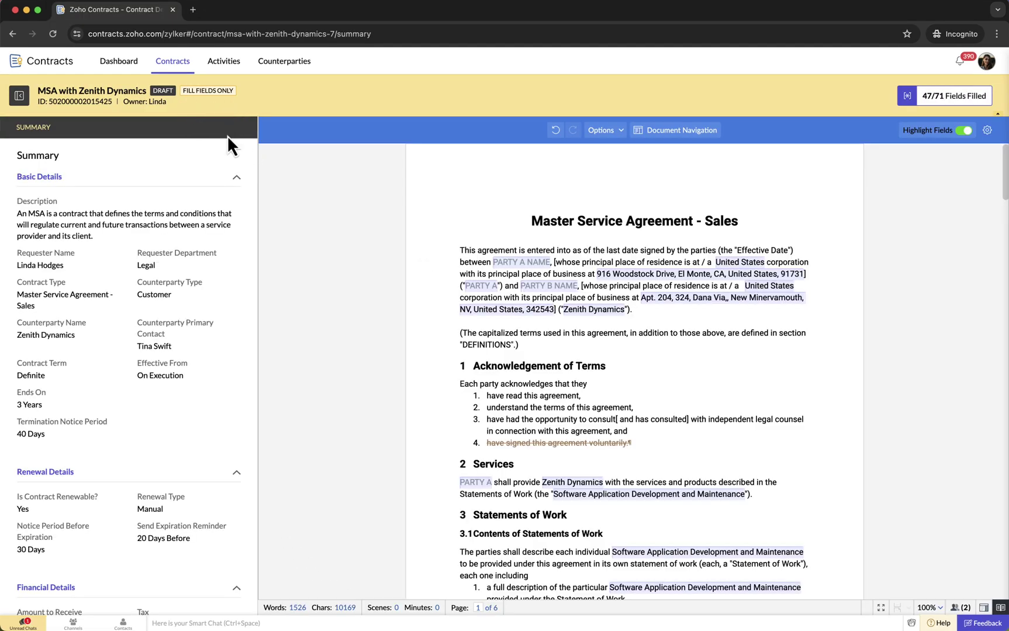
Fill the Party A short-name placeholder with 'Zylker'.
click(481, 288)
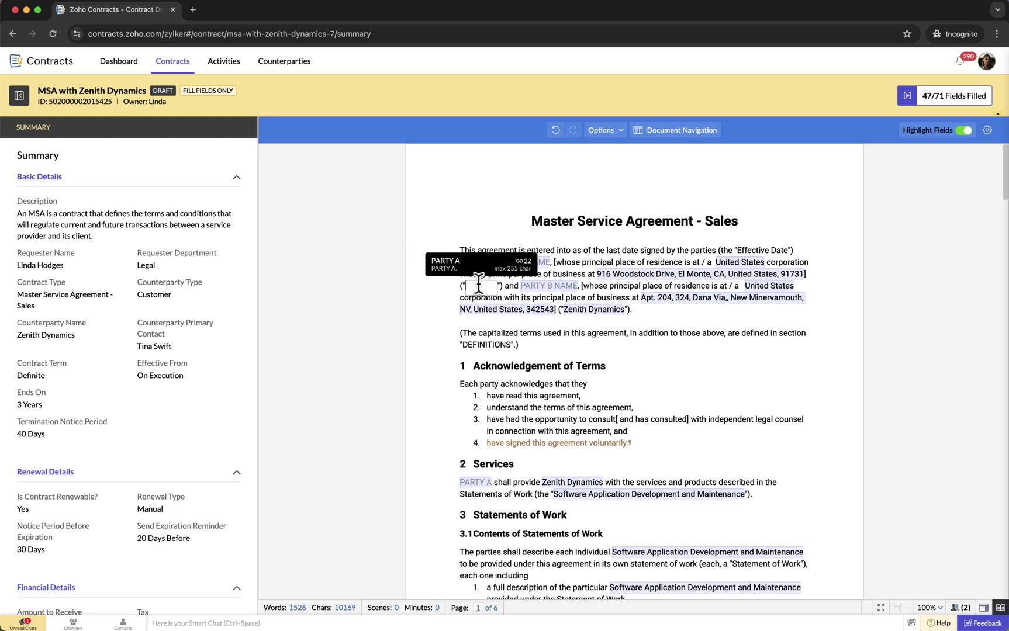
text(Zylker)
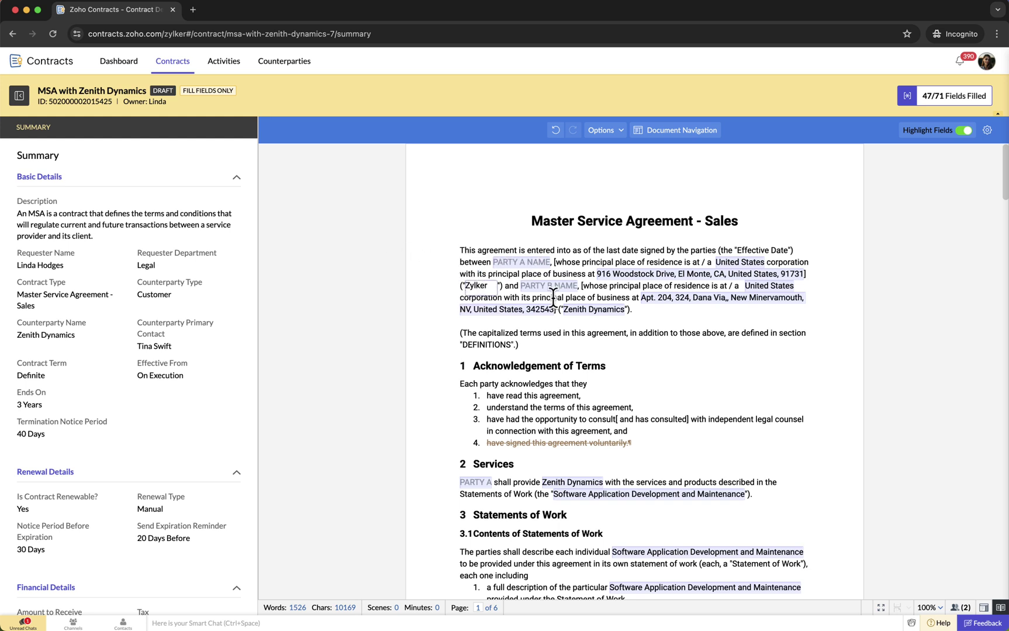
click(653, 325)
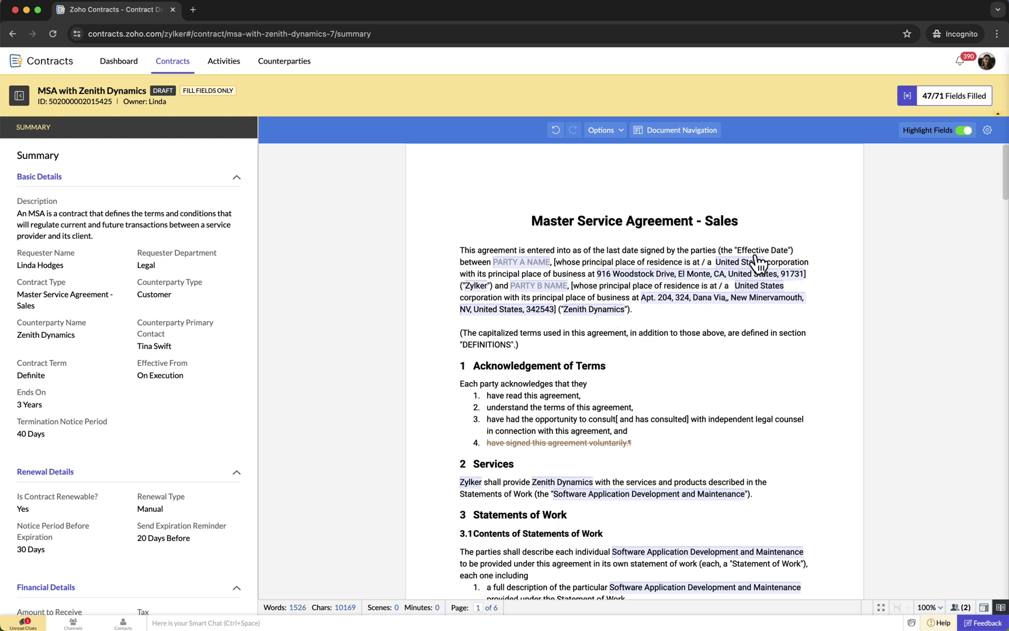
Find PARTY A NAME under Fillable Fields and enter 'Zylke Technologie'.
click(708, 131)
click(893, 183)
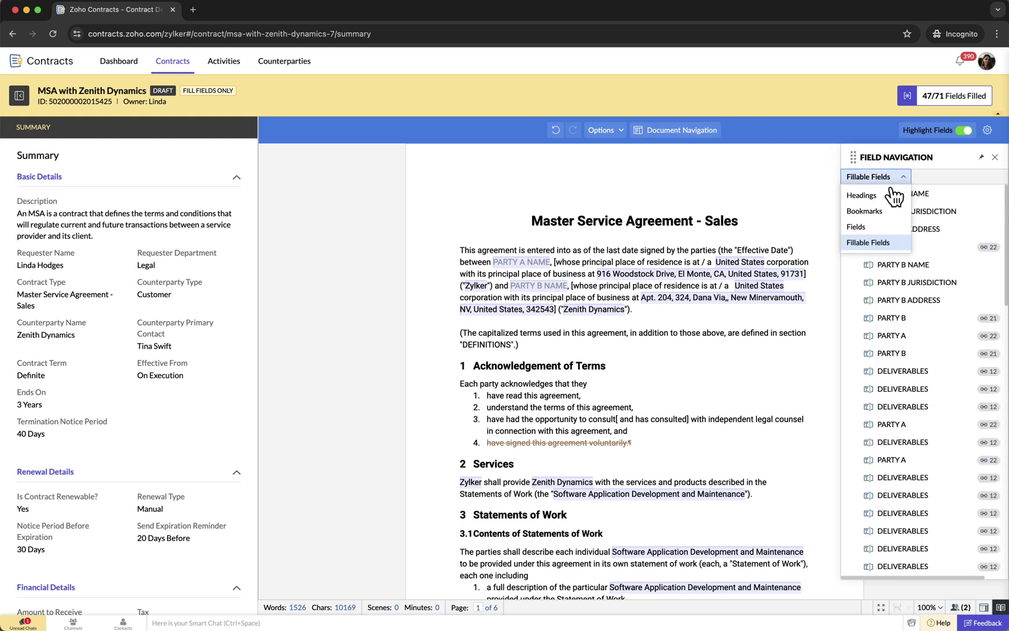
click(871, 236)
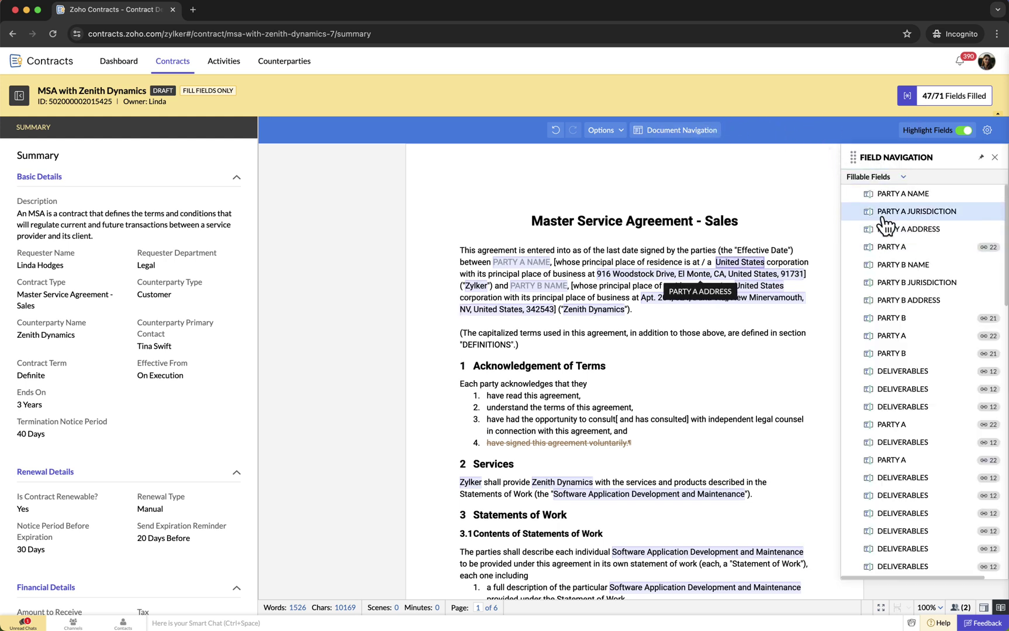
click(895, 195)
click(906, 219)
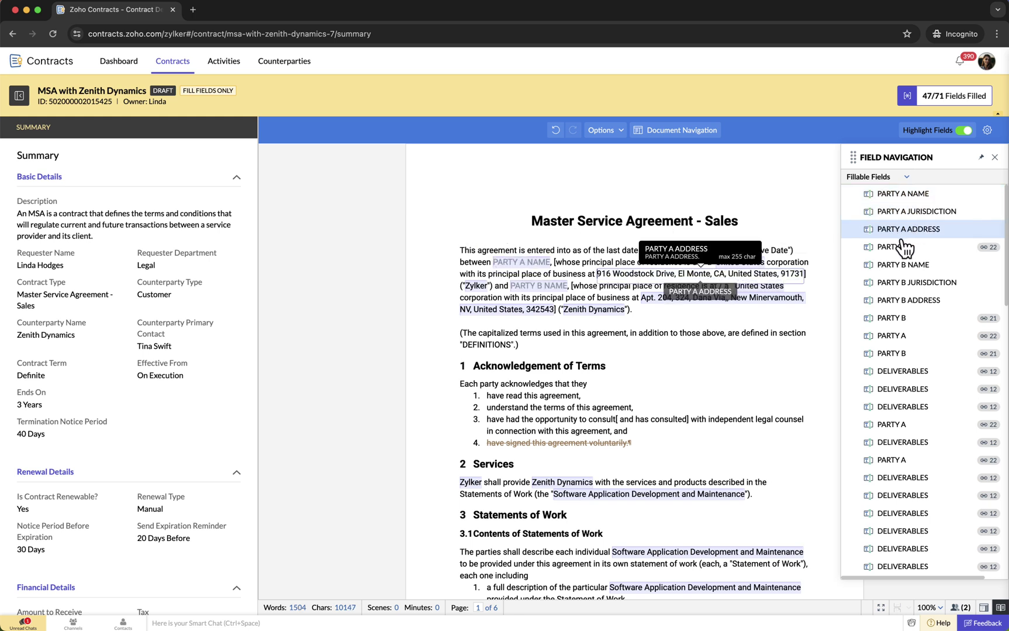
click(903, 196)
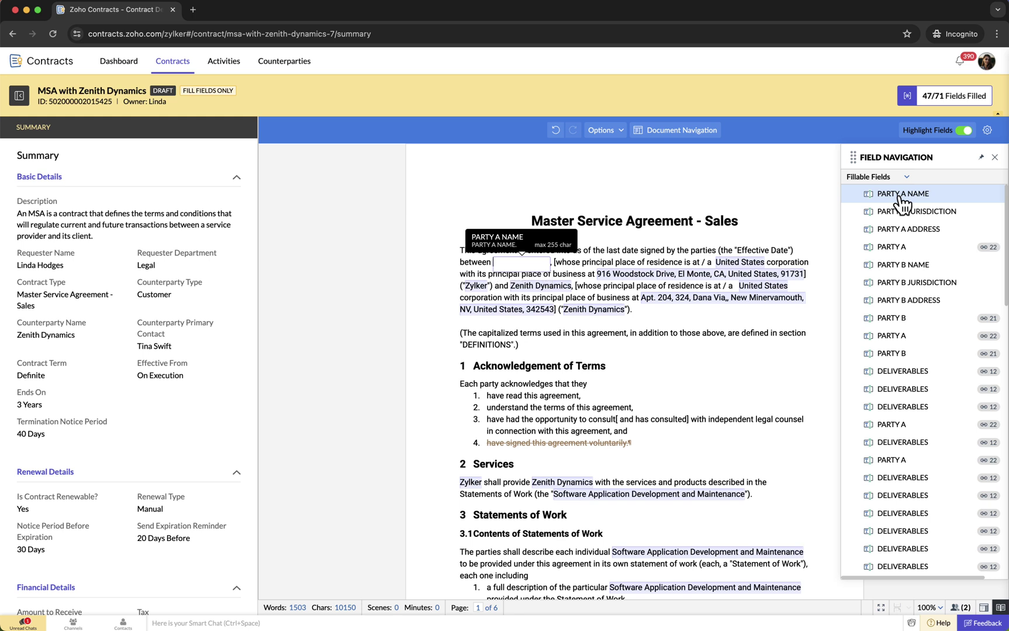
click(516, 261)
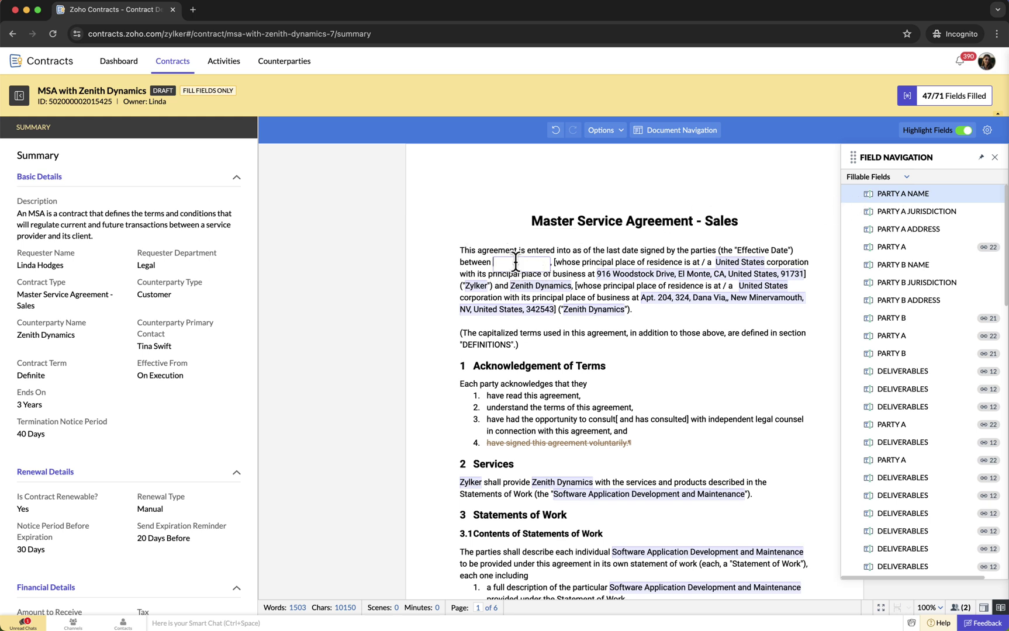
text(Zylke)
text( Techno)
text(logie)
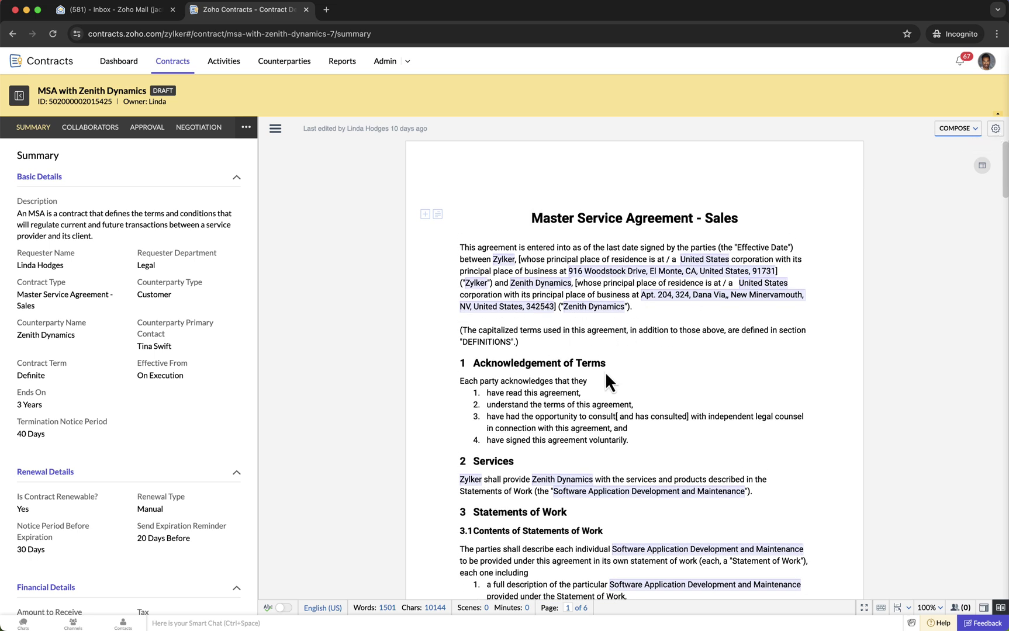
Delete acknowledgement item 4 as a tracked change.
drag(628, 441, 488, 440)
key(Delete)
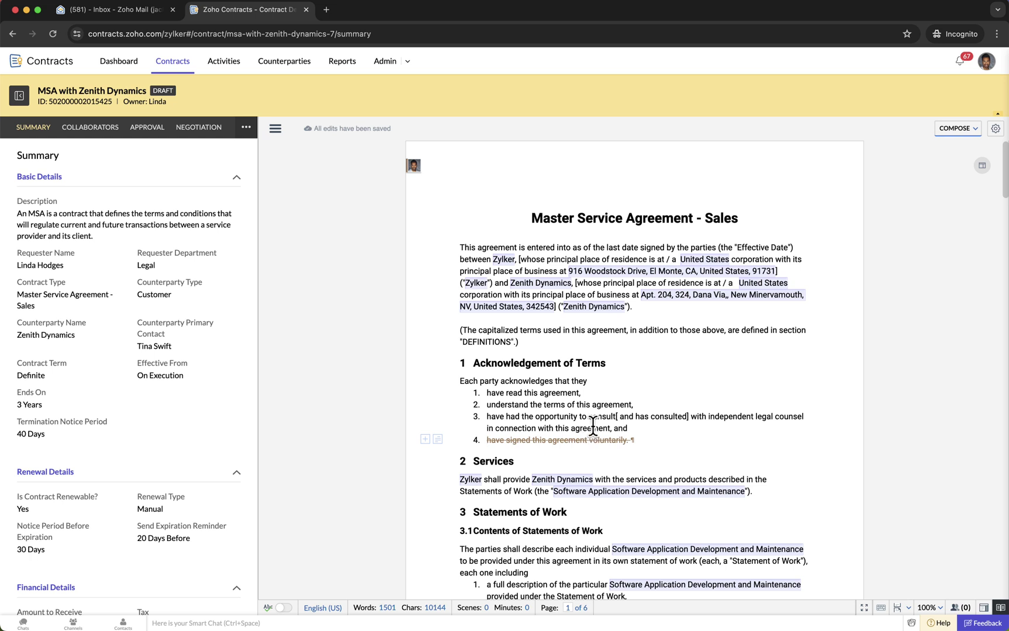
key(Left)
key(Left)
key(Left)
key(Left)
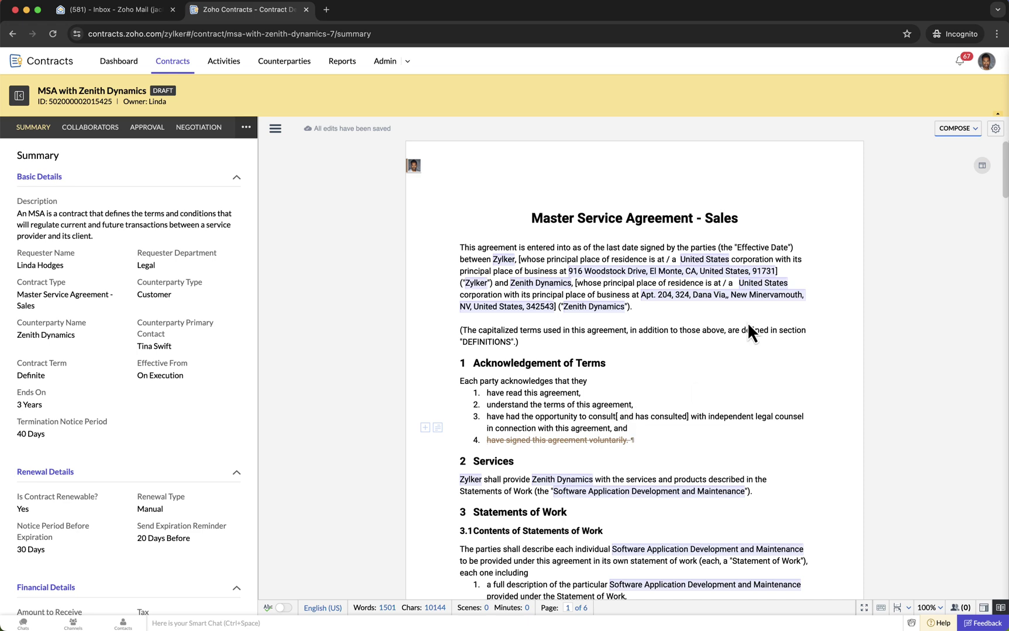
Switch the editor to Review mode and select acknowledgement item 3.
click(973, 131)
click(920, 186)
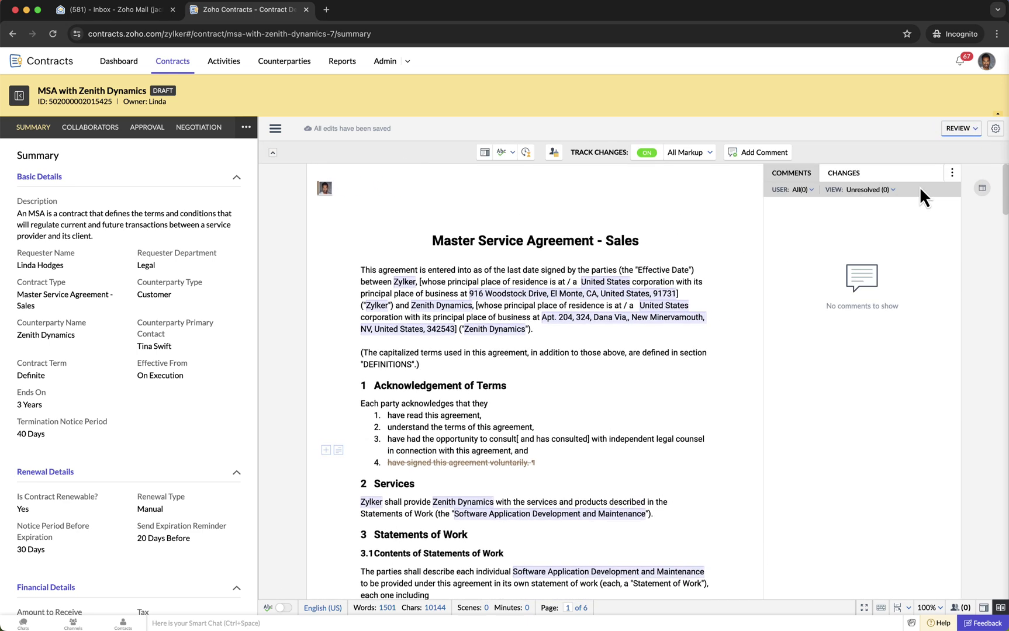
drag(512, 450, 382, 441)
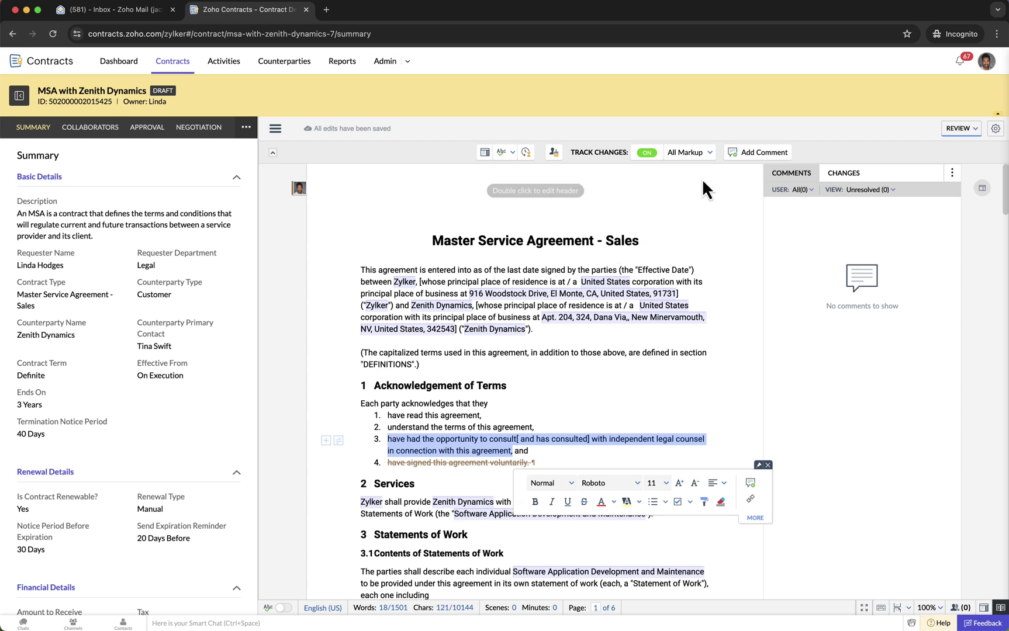
Comment on item 3 that it duplicates the previous point, visible to organization members.
click(741, 154)
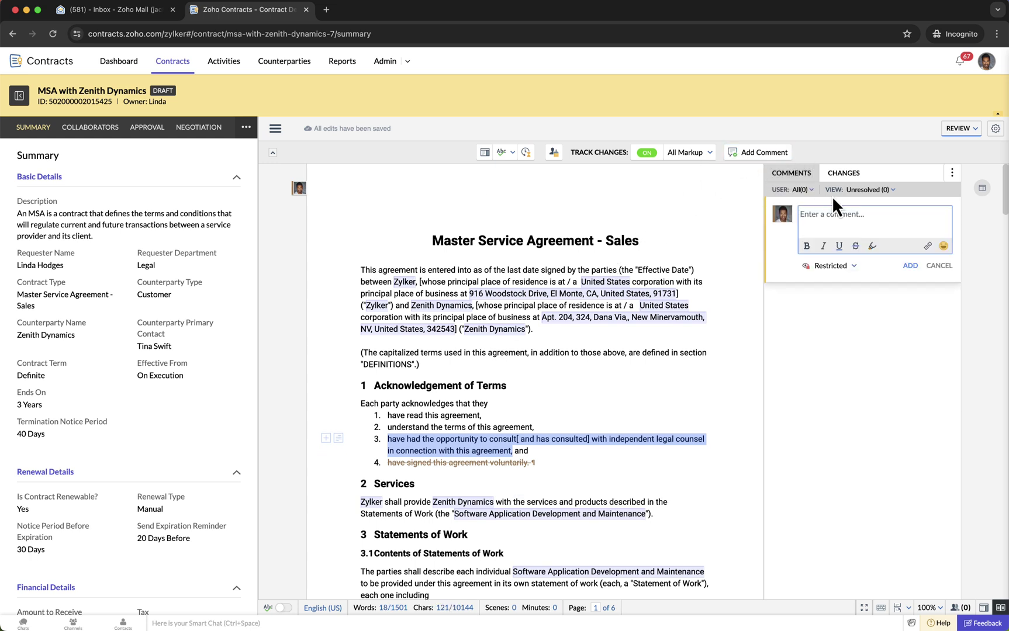
text(This point is redundant and we can delete this because the previous point states the same.)
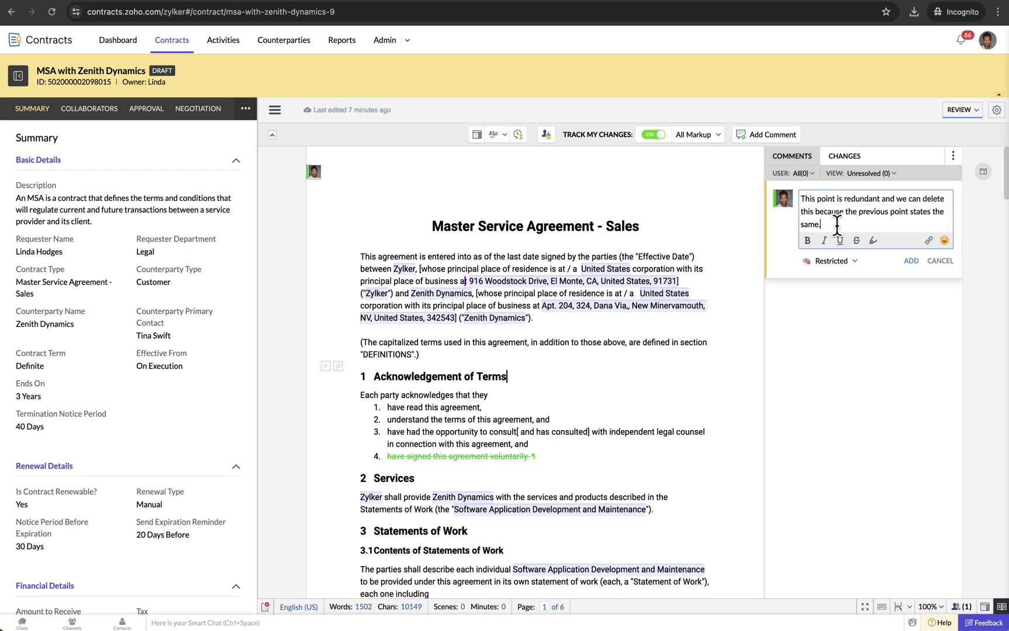
click(856, 263)
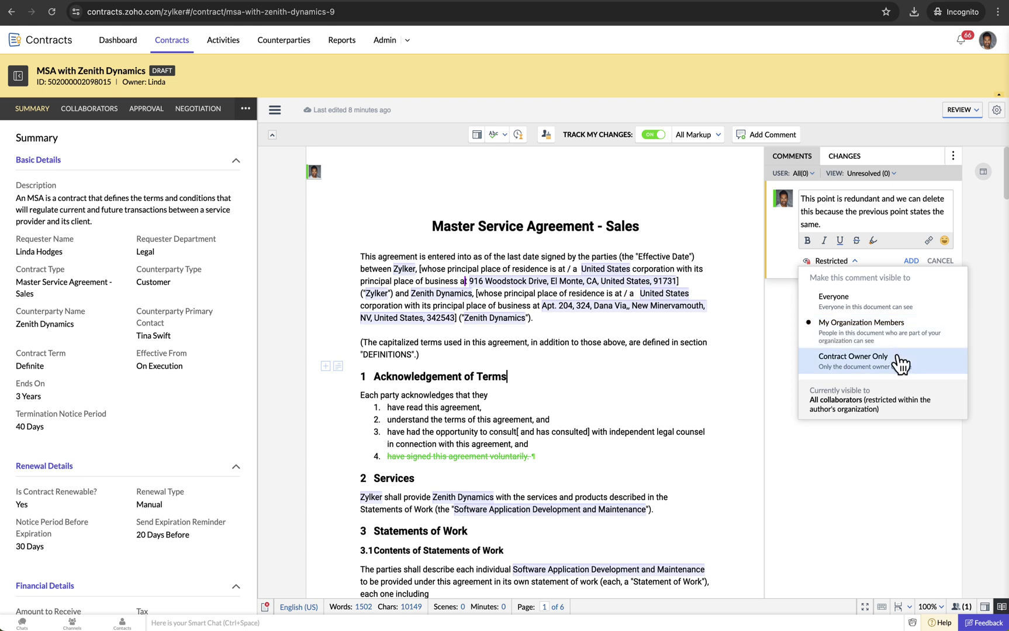
click(887, 333)
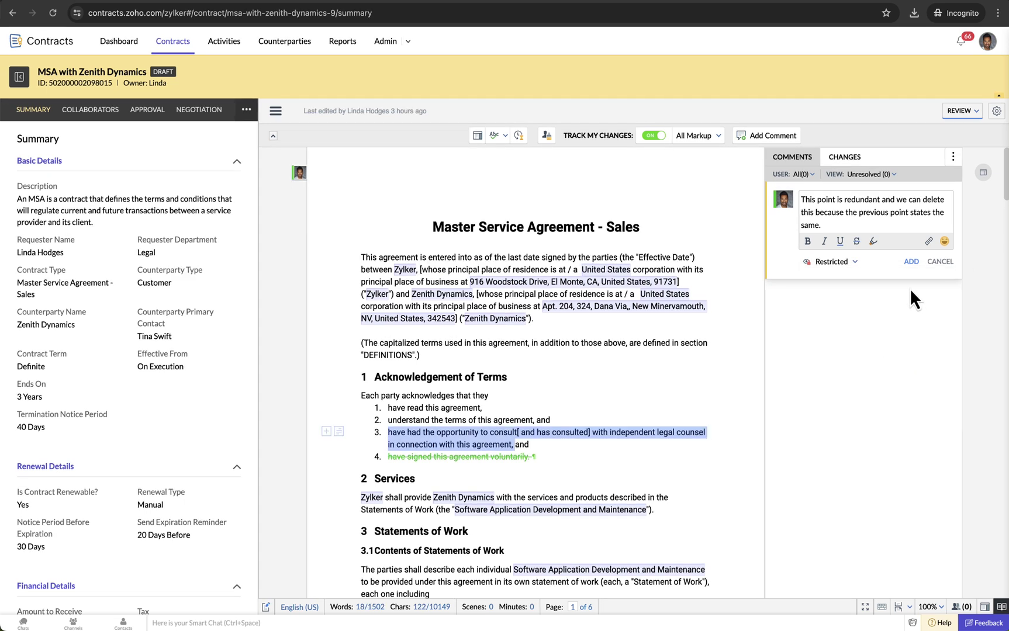
click(910, 263)
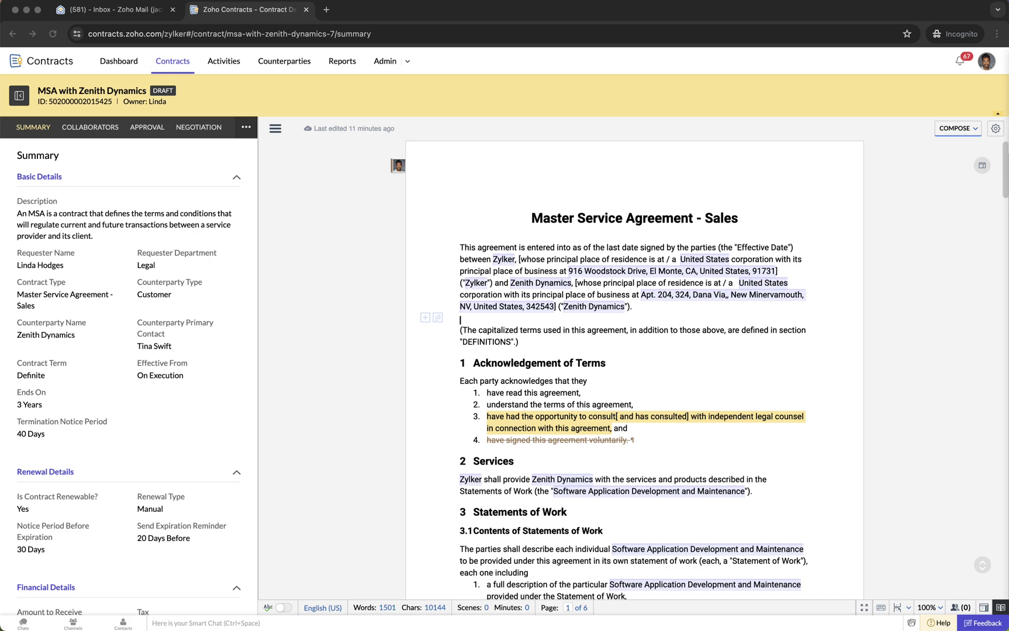
Switch to Review mode and expand the redundancy comment thread.
click(957, 128)
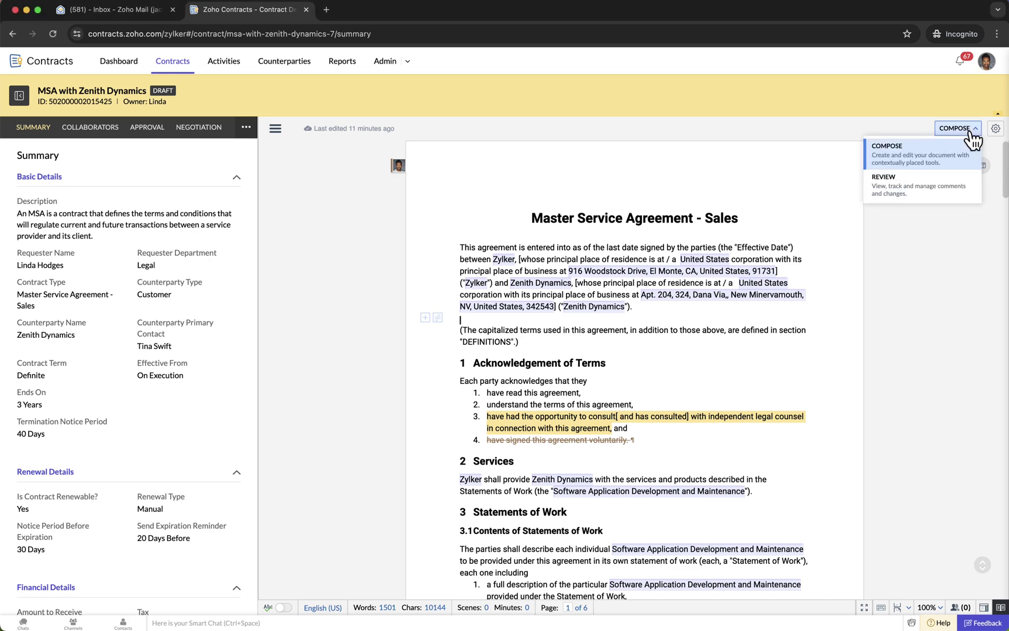
click(904, 189)
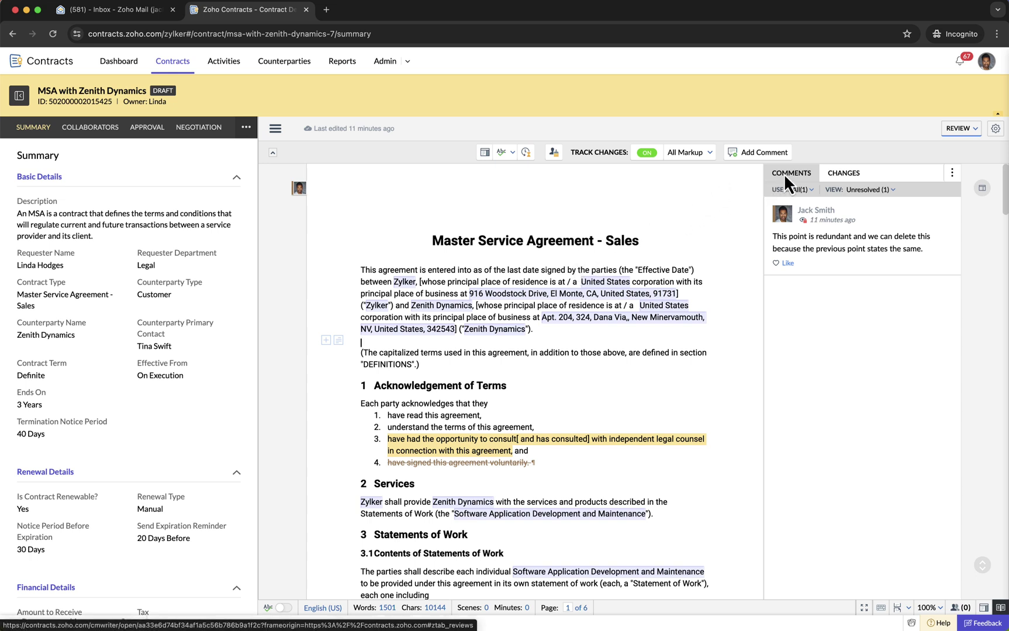
mouse_move(790, 222)
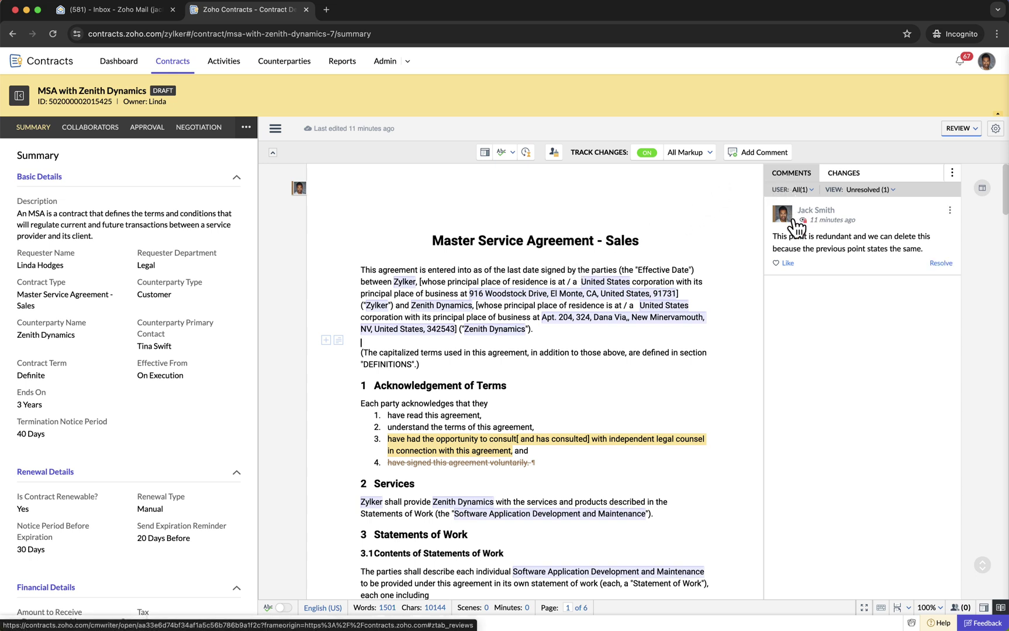
click(820, 248)
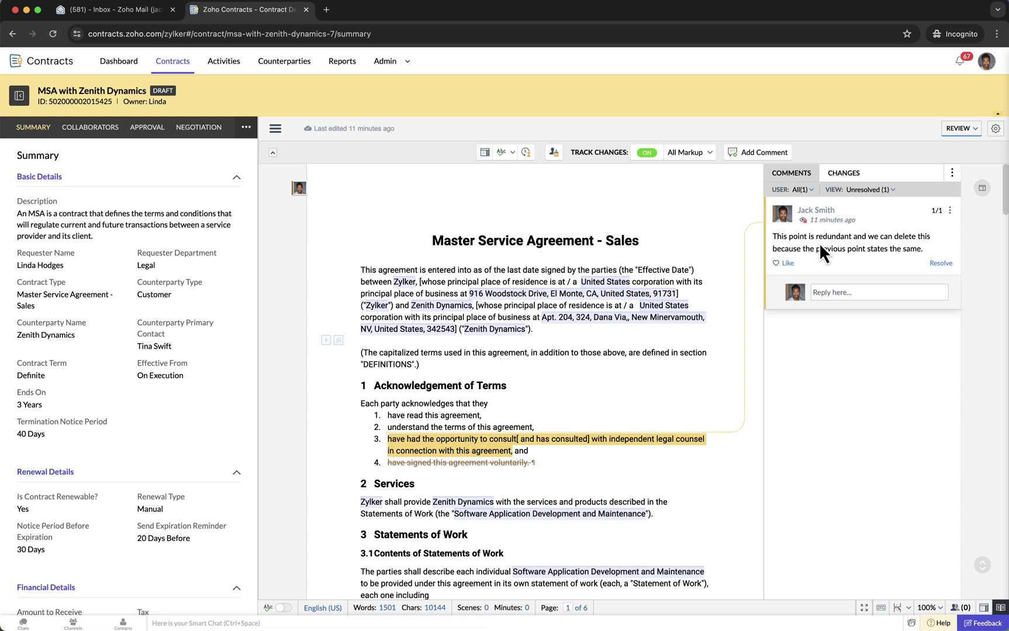
Save the redundancy comment unchanged, then delete it and confirm.
click(949, 212)
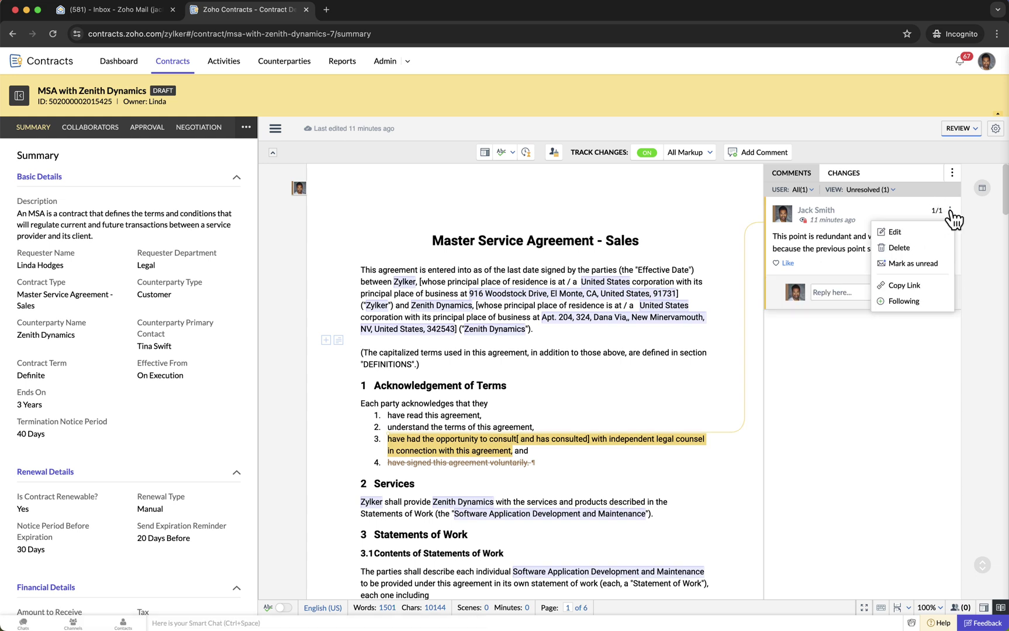
click(913, 238)
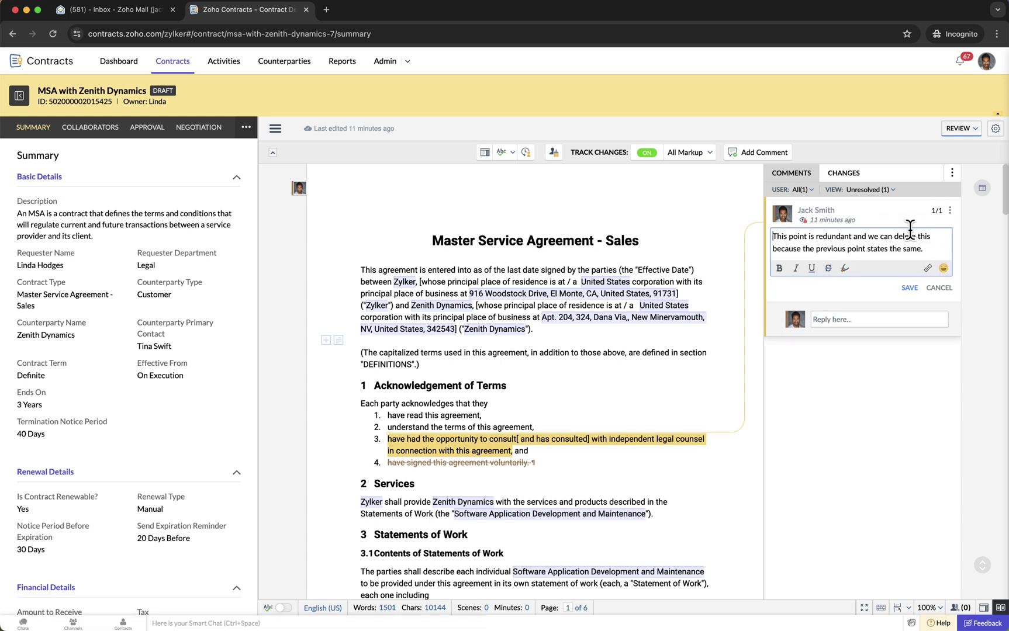
click(910, 289)
click(950, 211)
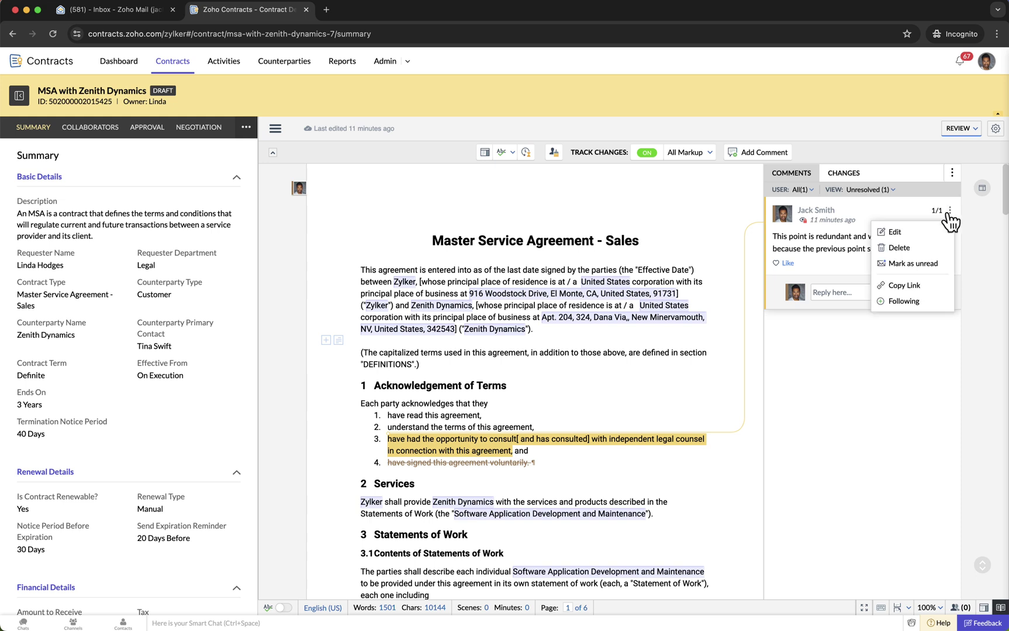
click(900, 247)
click(847, 246)
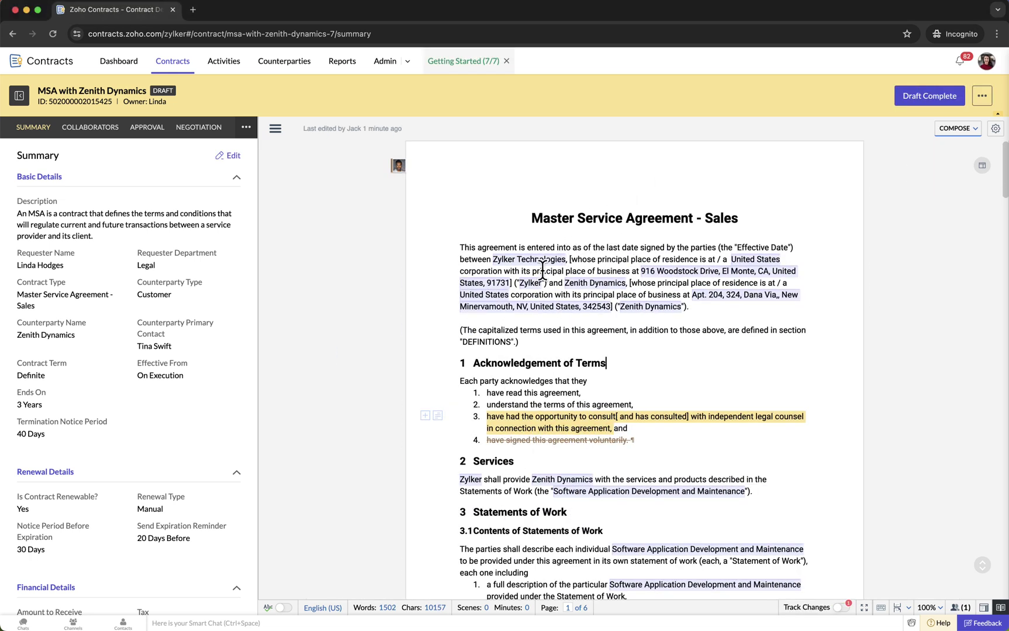
click(965, 132)
click(923, 174)
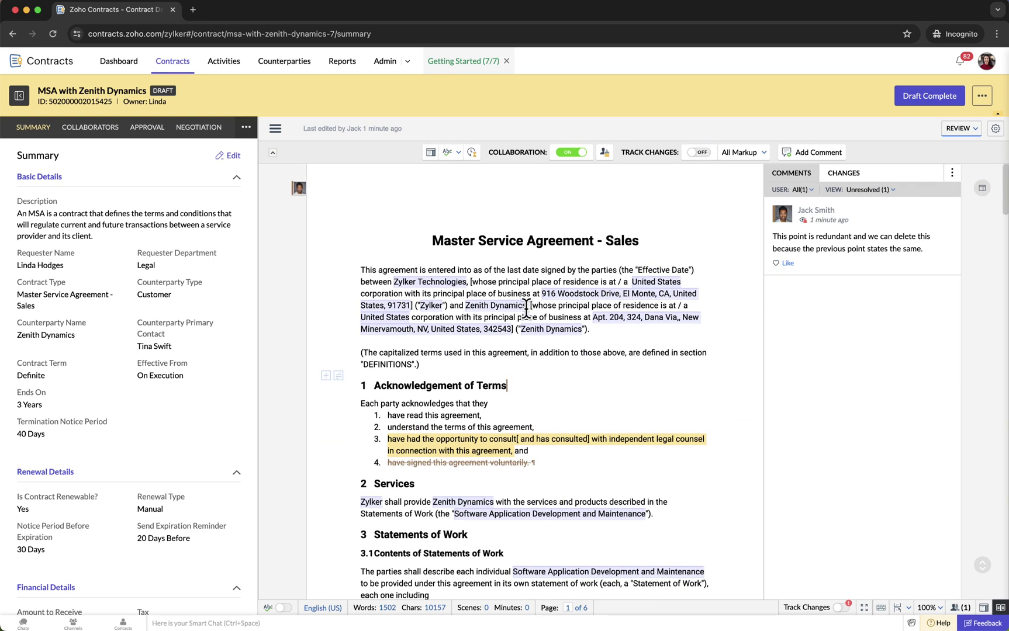
mouse_move(470, 465)
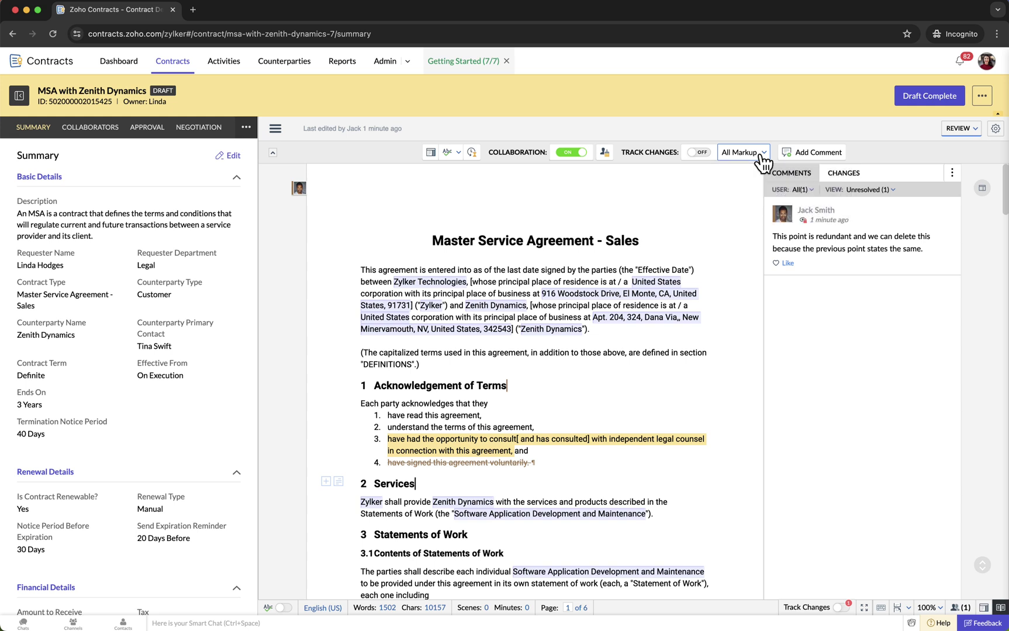
Switch the draft from All Markup to No Markup and dismiss the no-markup notice.
click(762, 155)
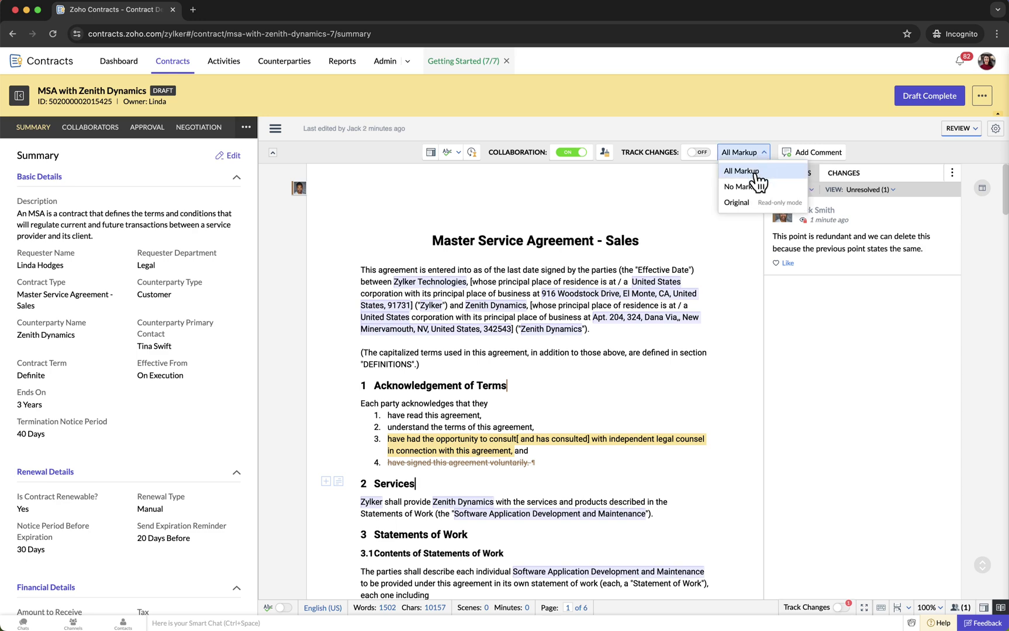
click(757, 175)
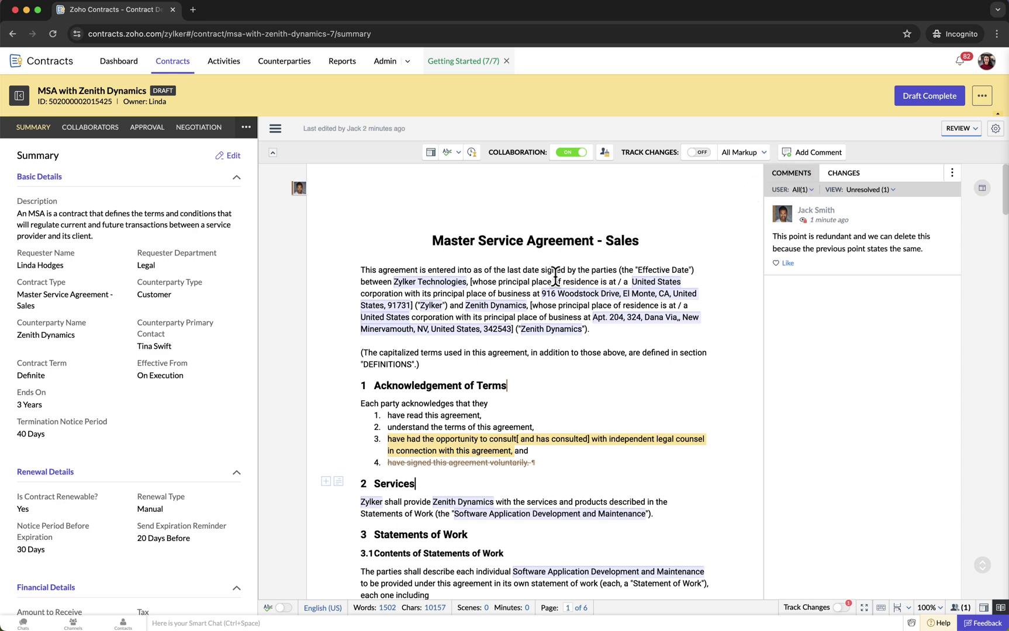
scroll(555, 274, down, 6)
scroll(558, 286, up, 3)
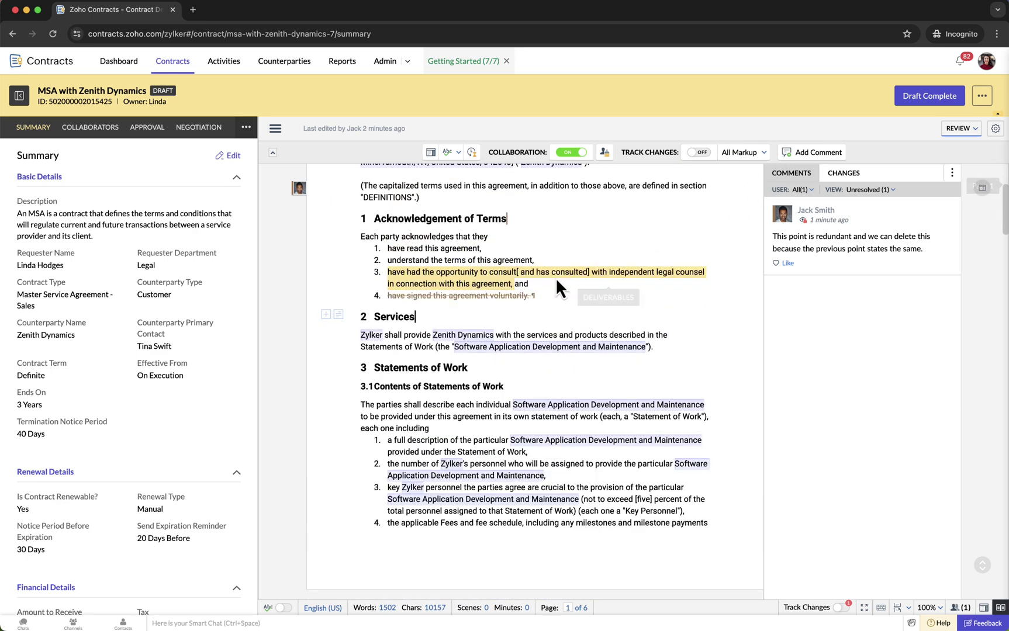
scroll(556, 278, up, 3)
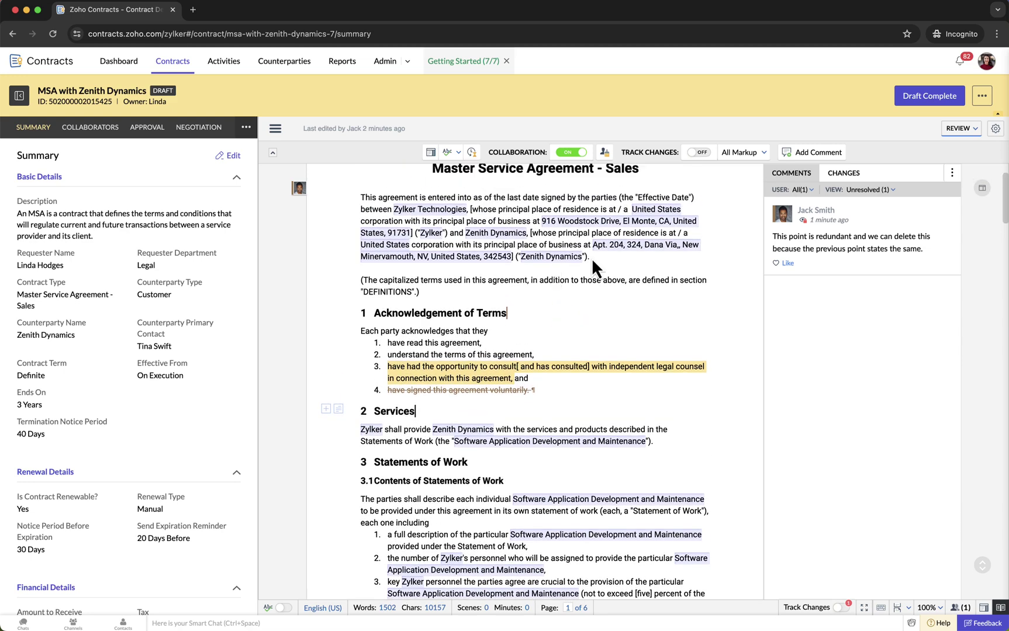
click(749, 152)
click(742, 184)
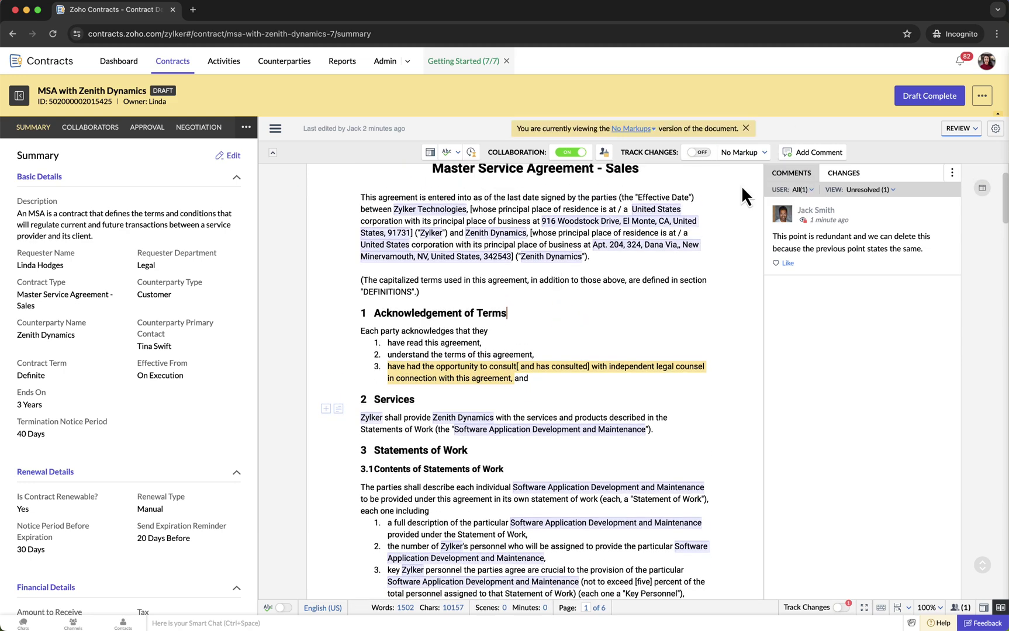
click(746, 128)
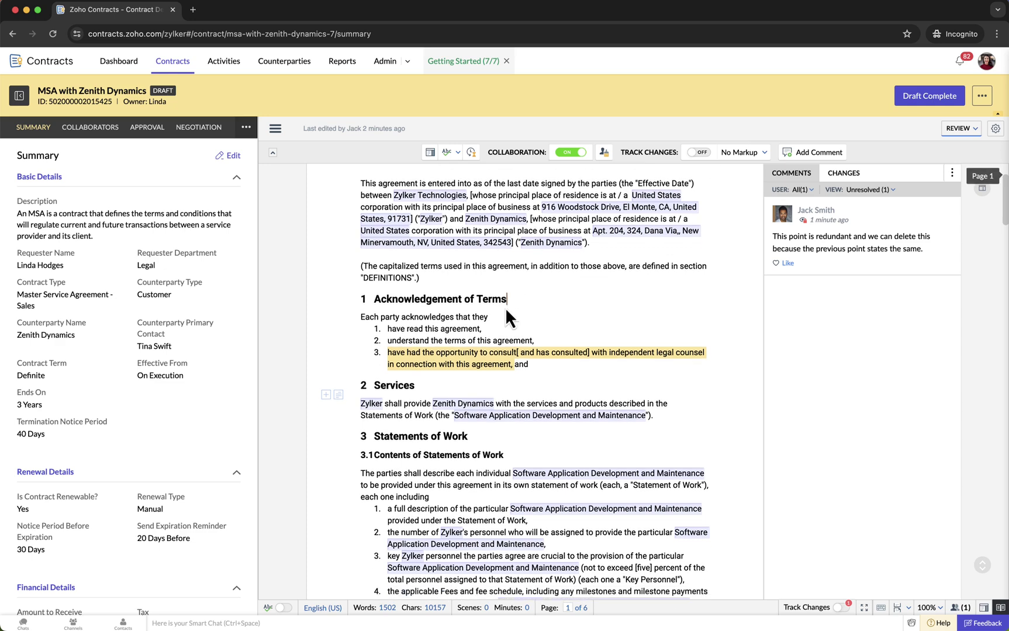
scroll(688, 206, up, 3)
View the Original version, then return to All Markup with the redundancy comment thread open.
click(762, 153)
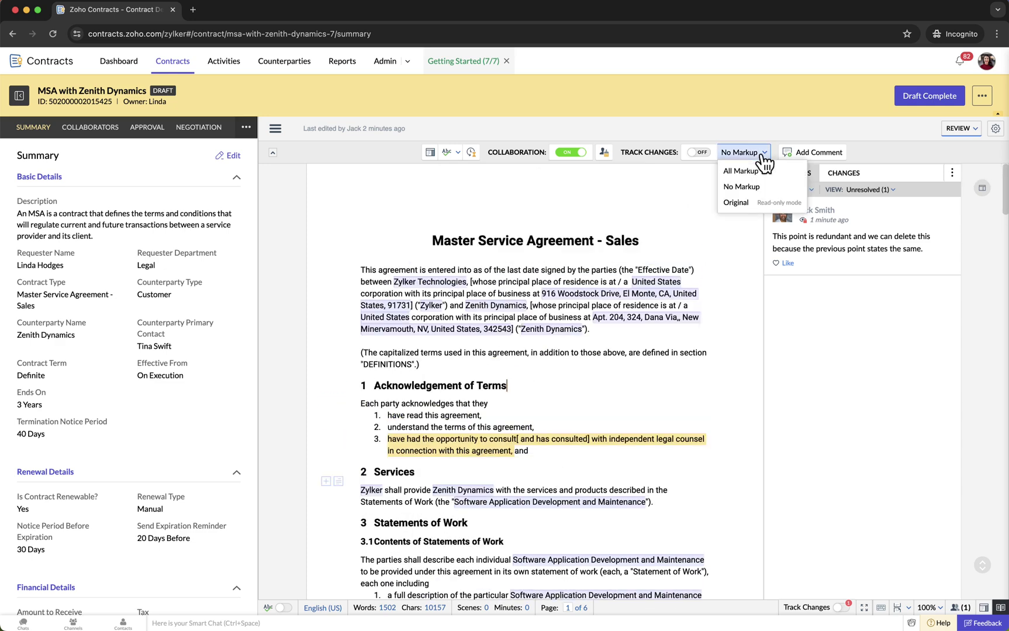
click(736, 203)
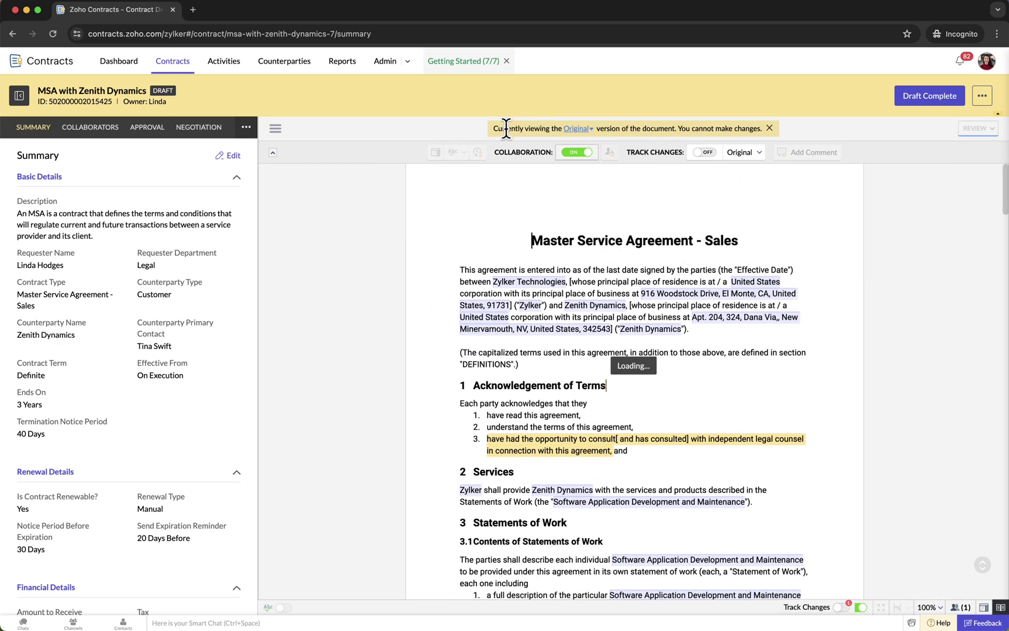
scroll(627, 347, down, 1)
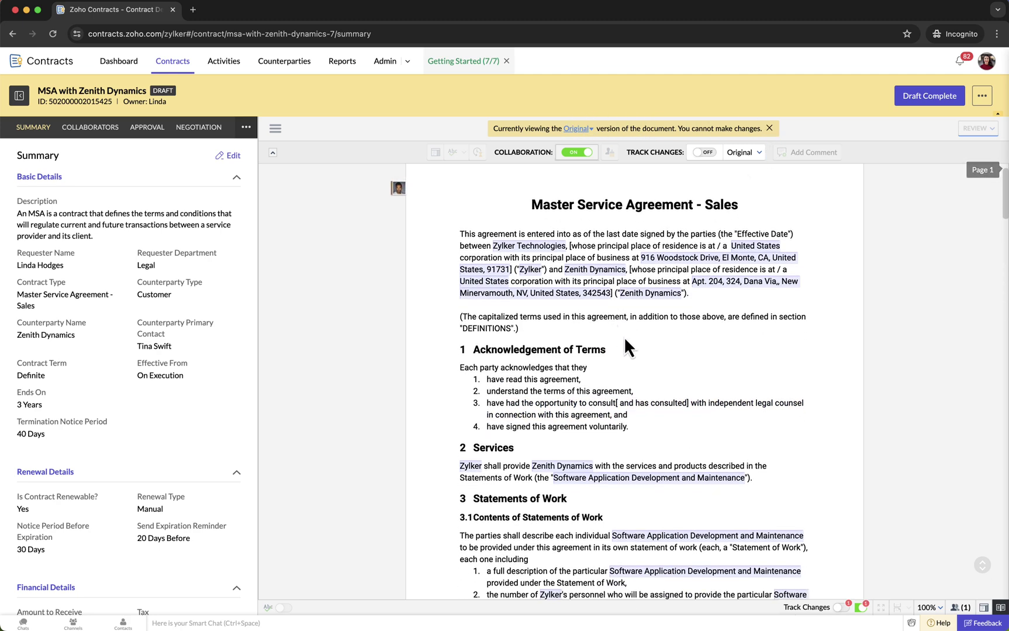
click(571, 411)
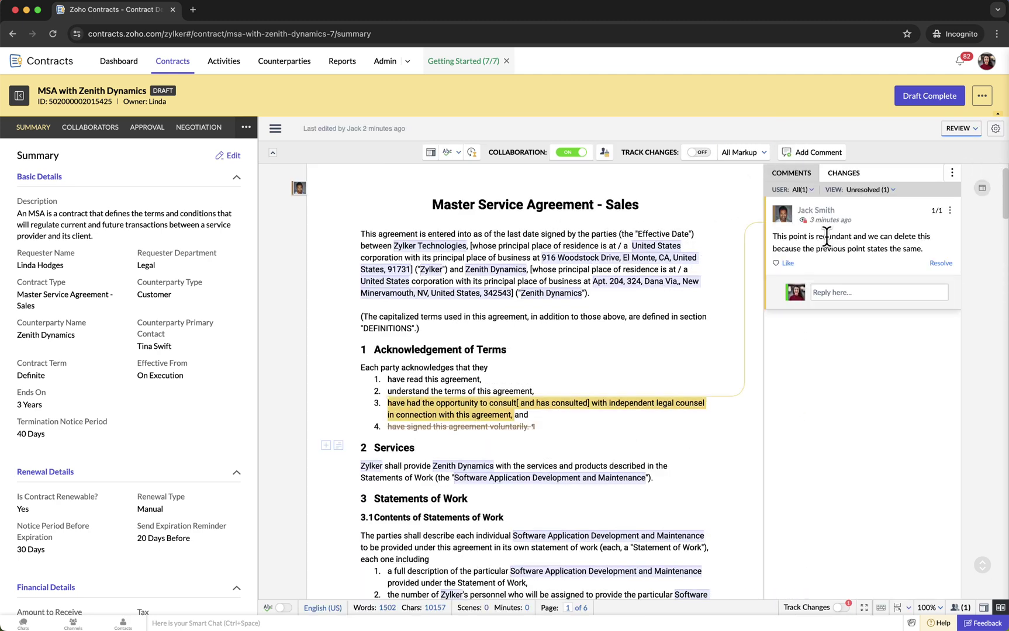
Reply 'I agree with you. We can remove this poin' to the redundancy comment and resolve it.
click(851, 287)
text(I a)
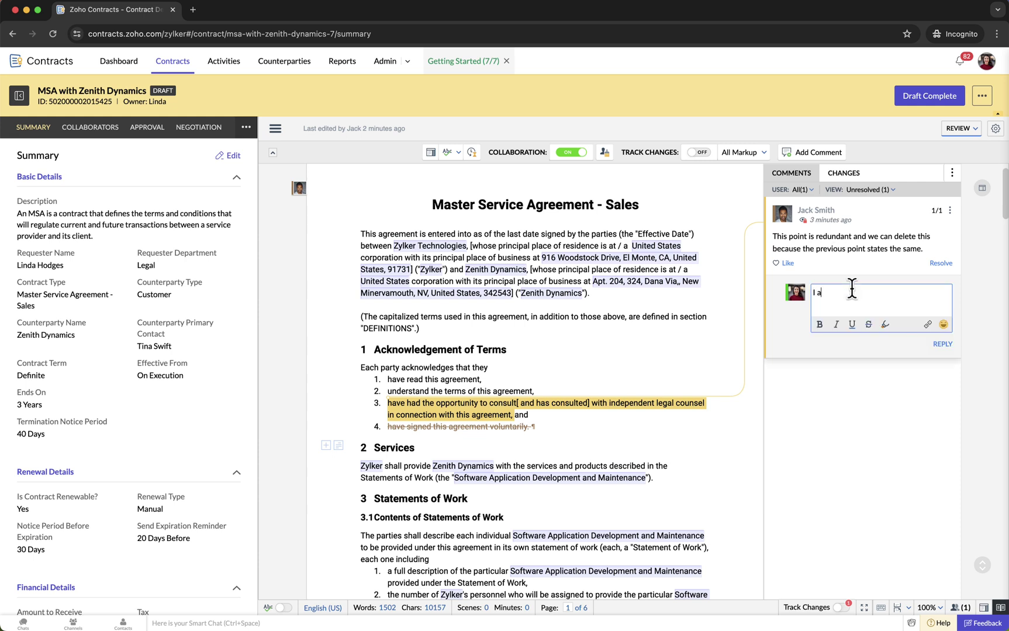
text(gree with you. We can remove this point.)
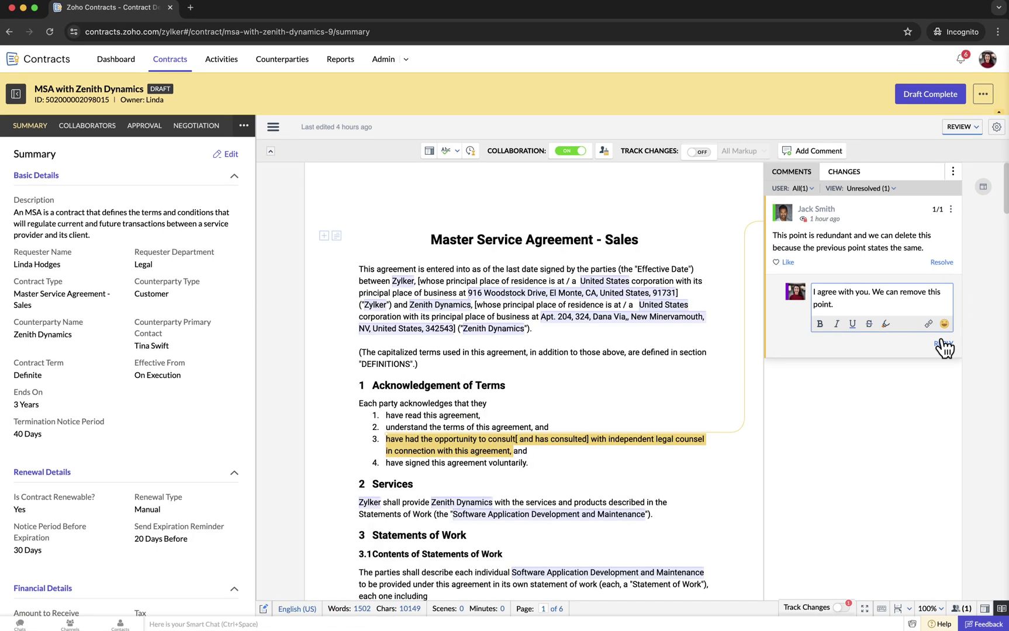
click(943, 345)
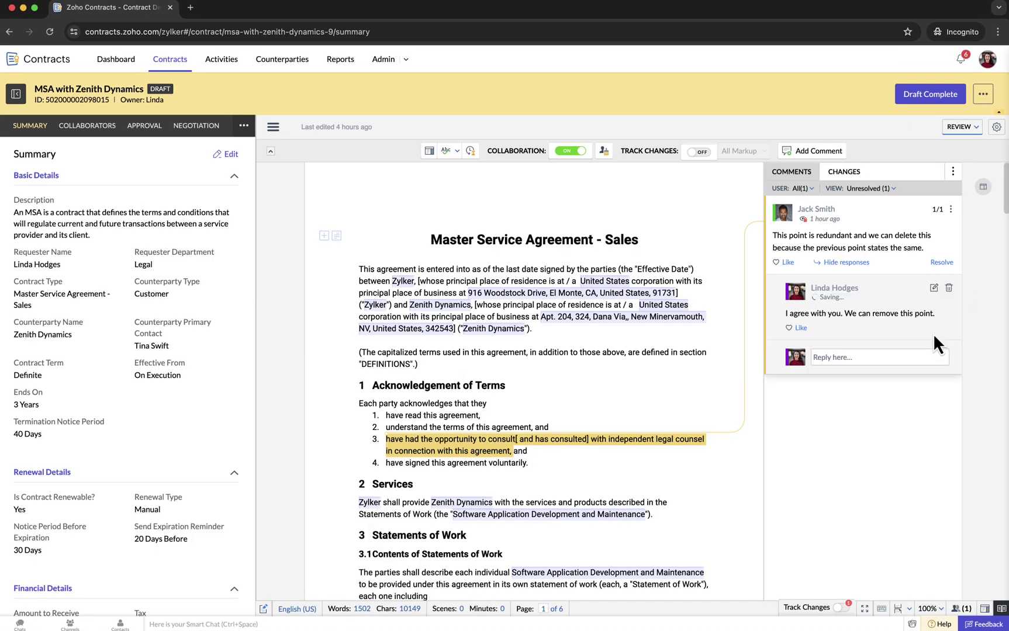
click(942, 262)
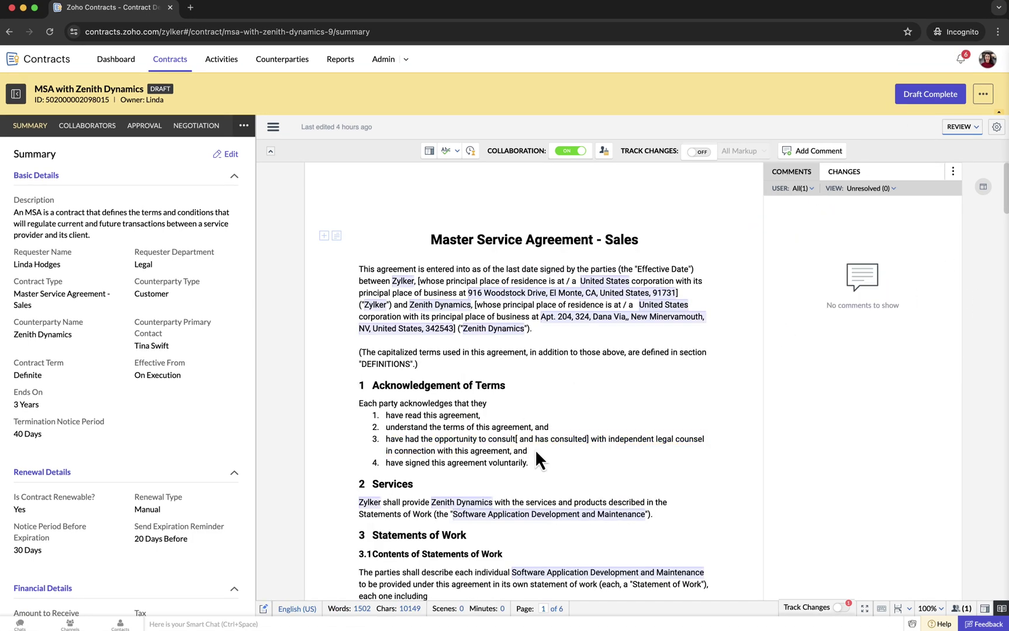
Delete point 3, the legal-counsel acknowledgement, including its empty list item.
drag(527, 449, 386, 442)
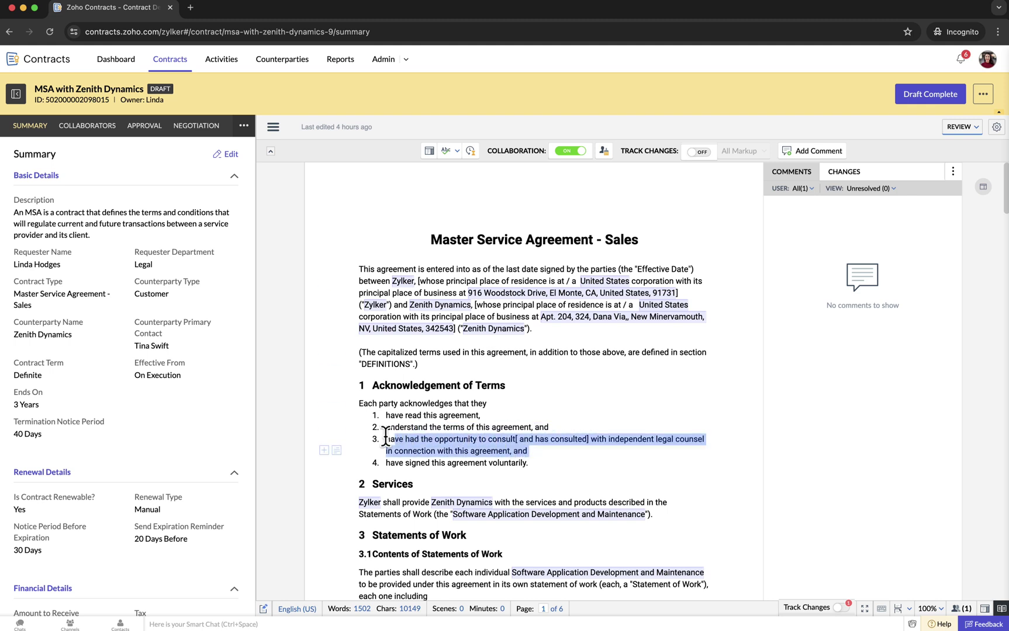
key(BackSpace)
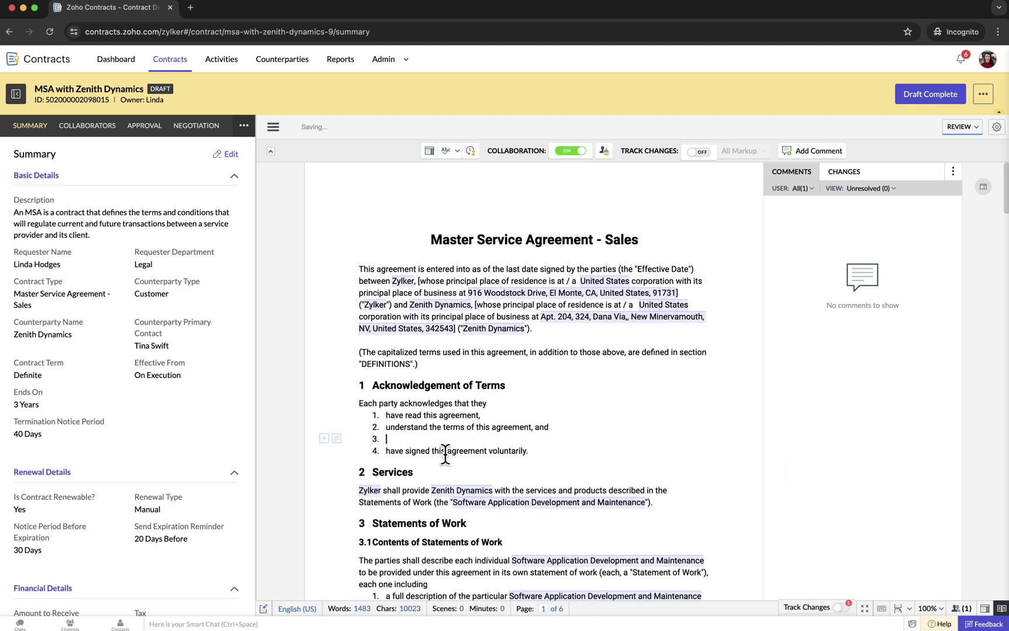
key(BackSpace)
key(BackSpace)
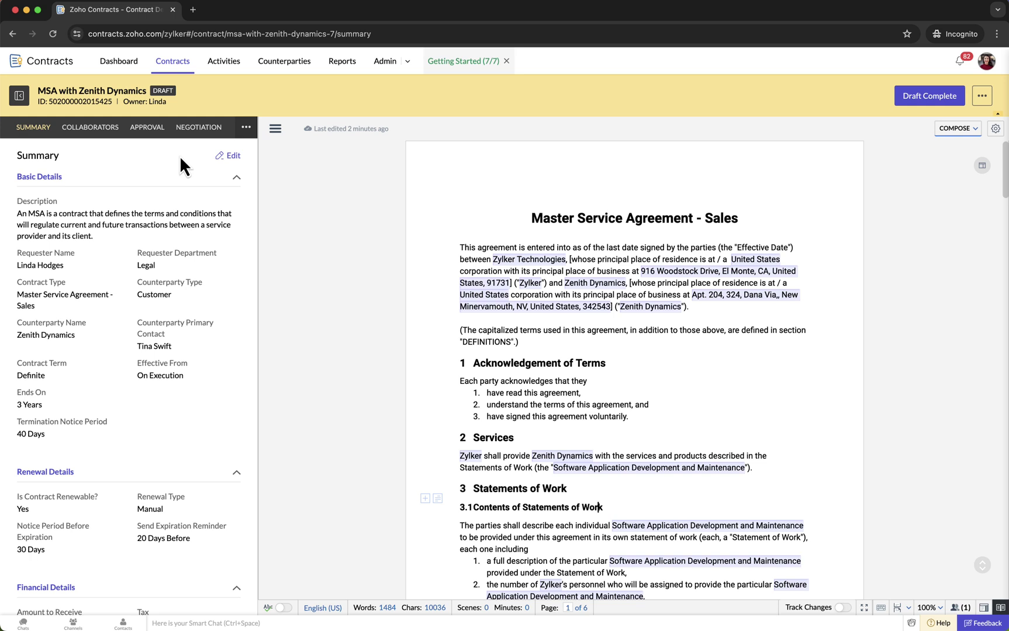
Give the first collaborator Comment & Fill Fields permission and begin removing the Write collaborator.
click(106, 131)
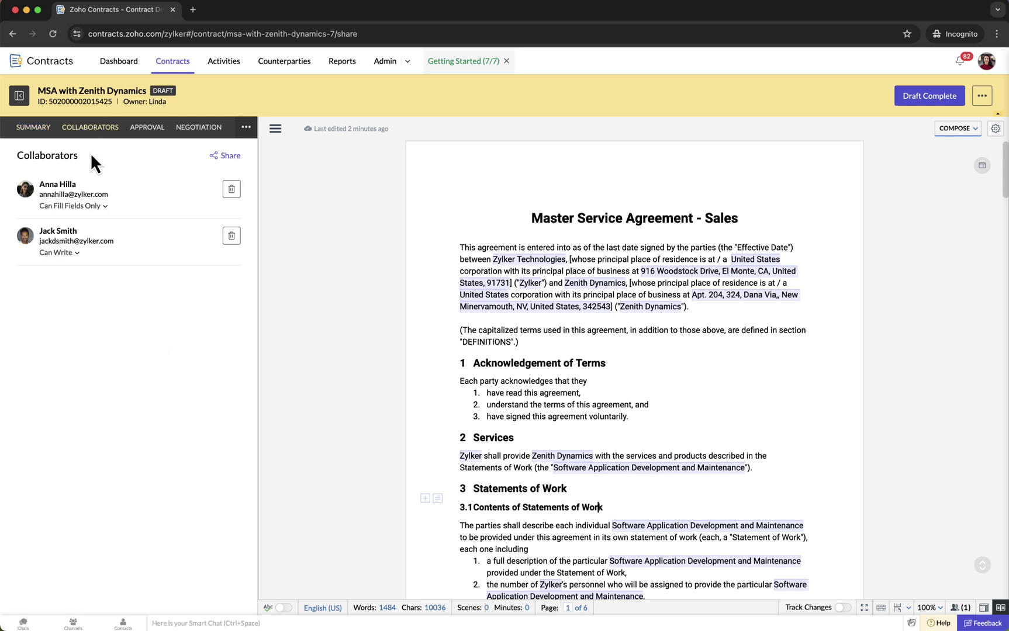
click(104, 206)
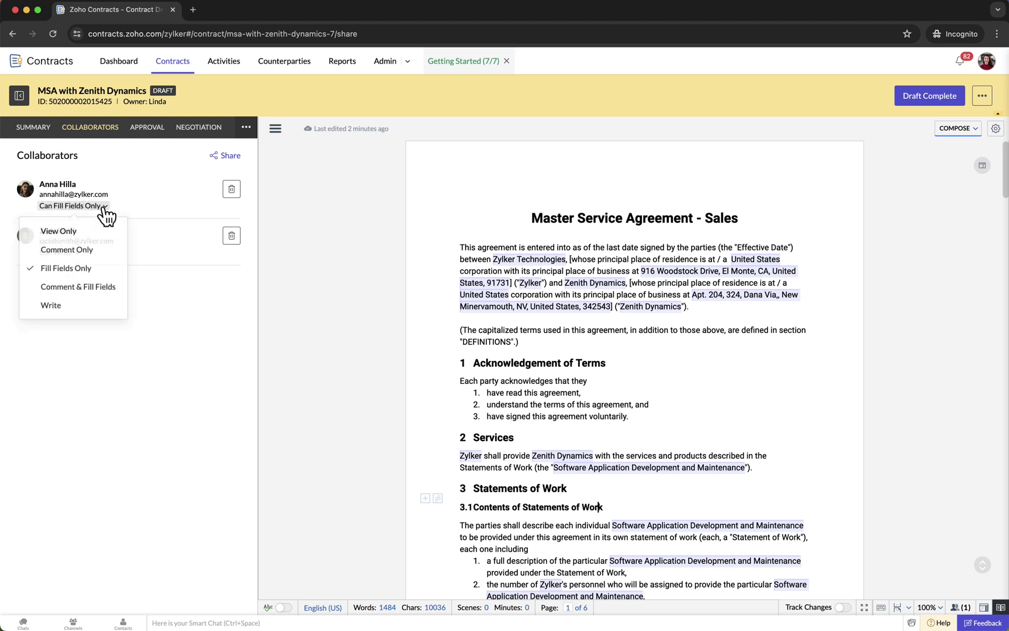
click(92, 290)
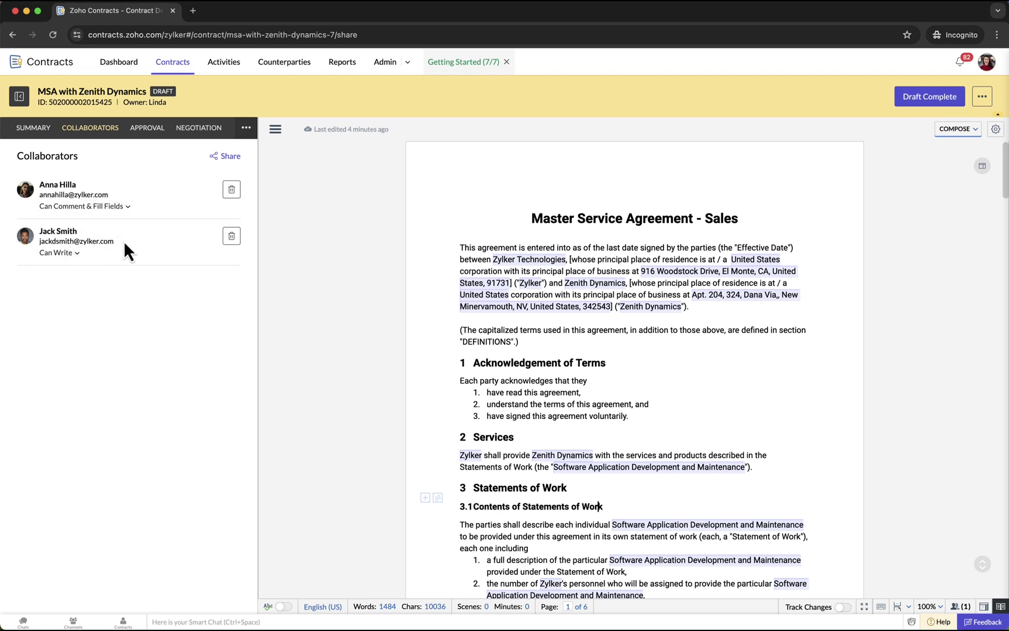
click(232, 237)
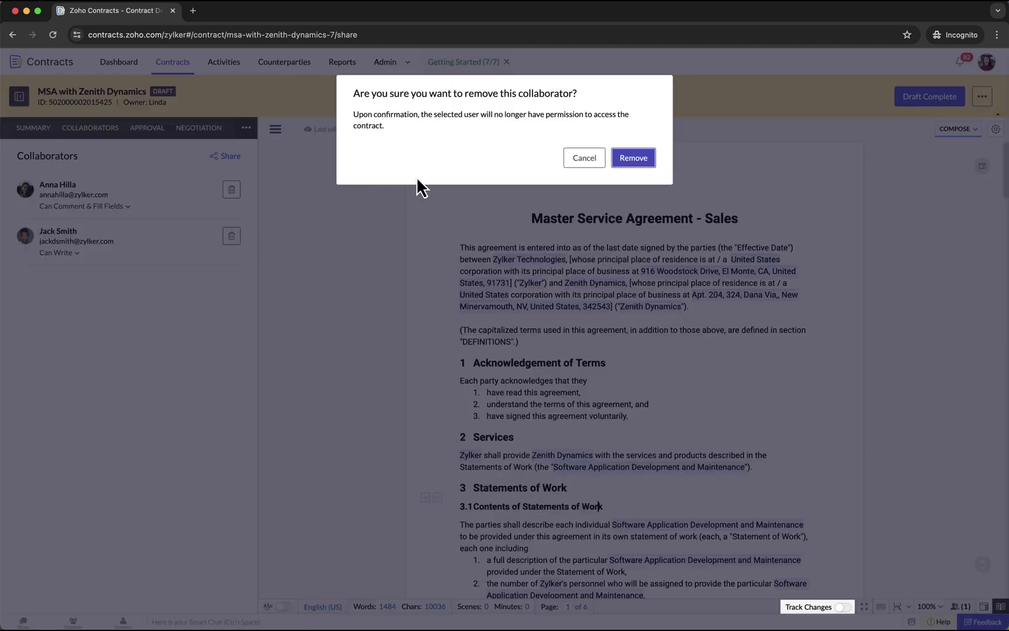